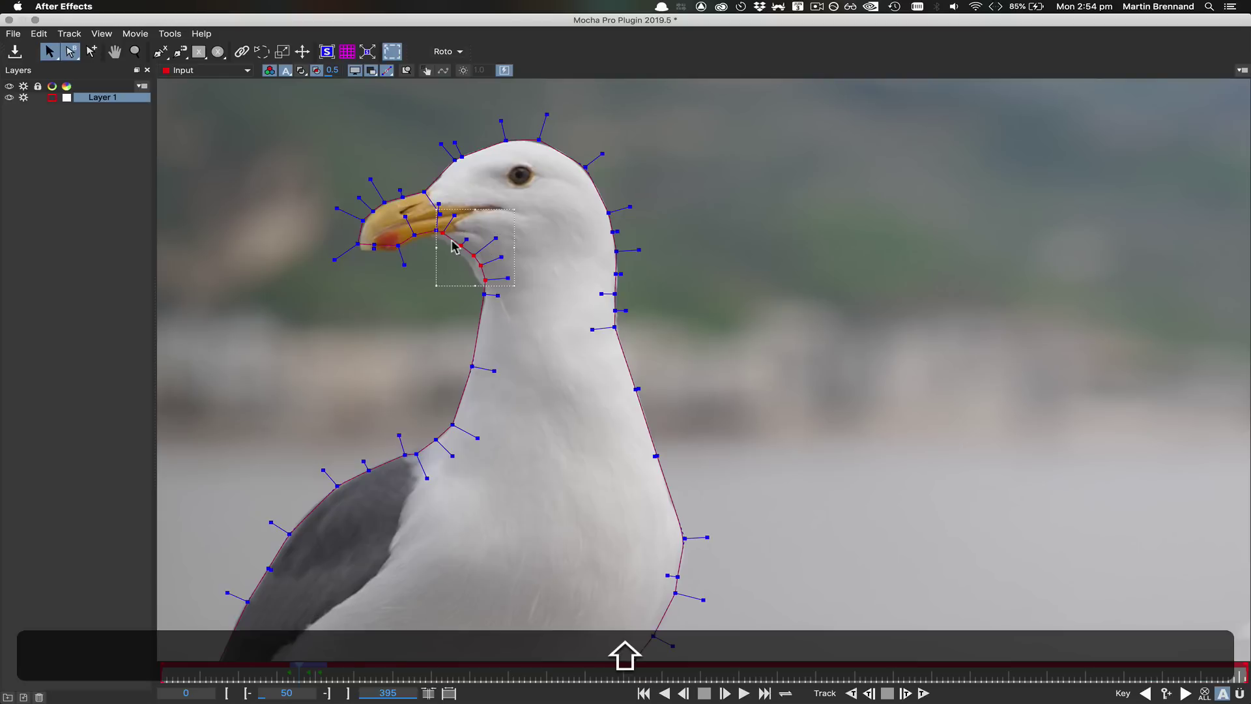
Step: Load Mocha Pro into Flame's OpenFX node, then bring up Premiere's Manage custom layouts
key("alt+s")
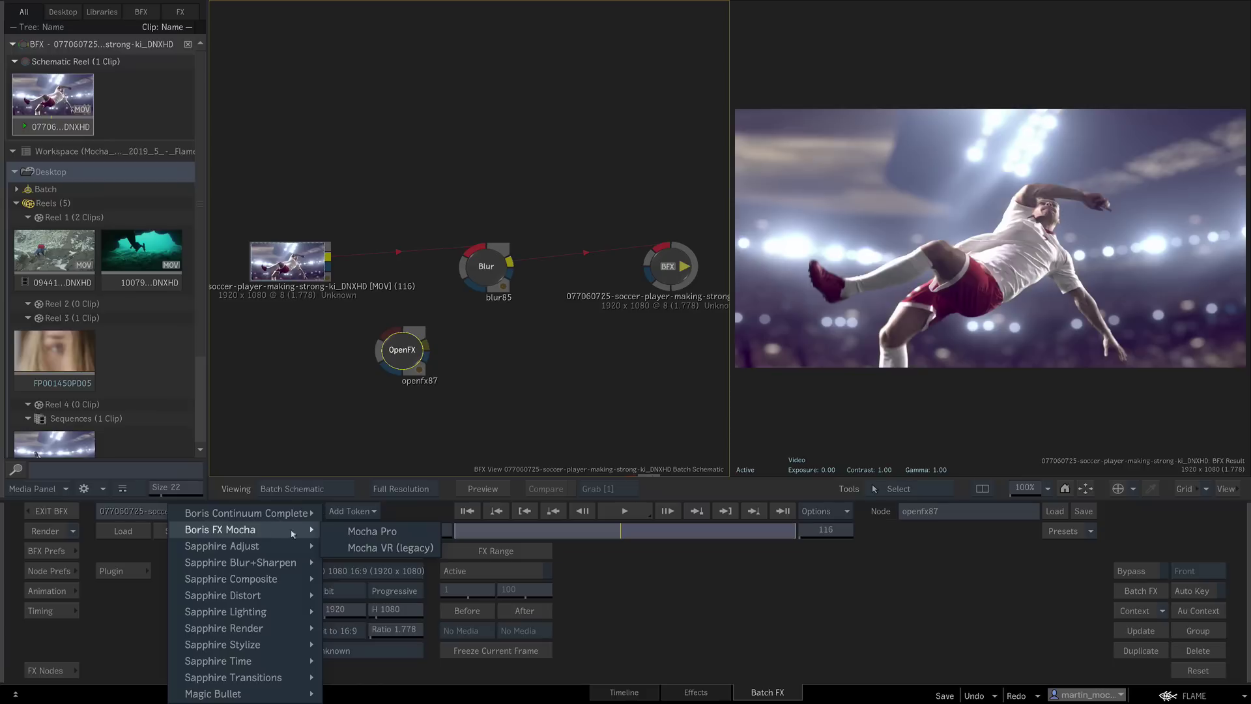
left_click(372, 532)
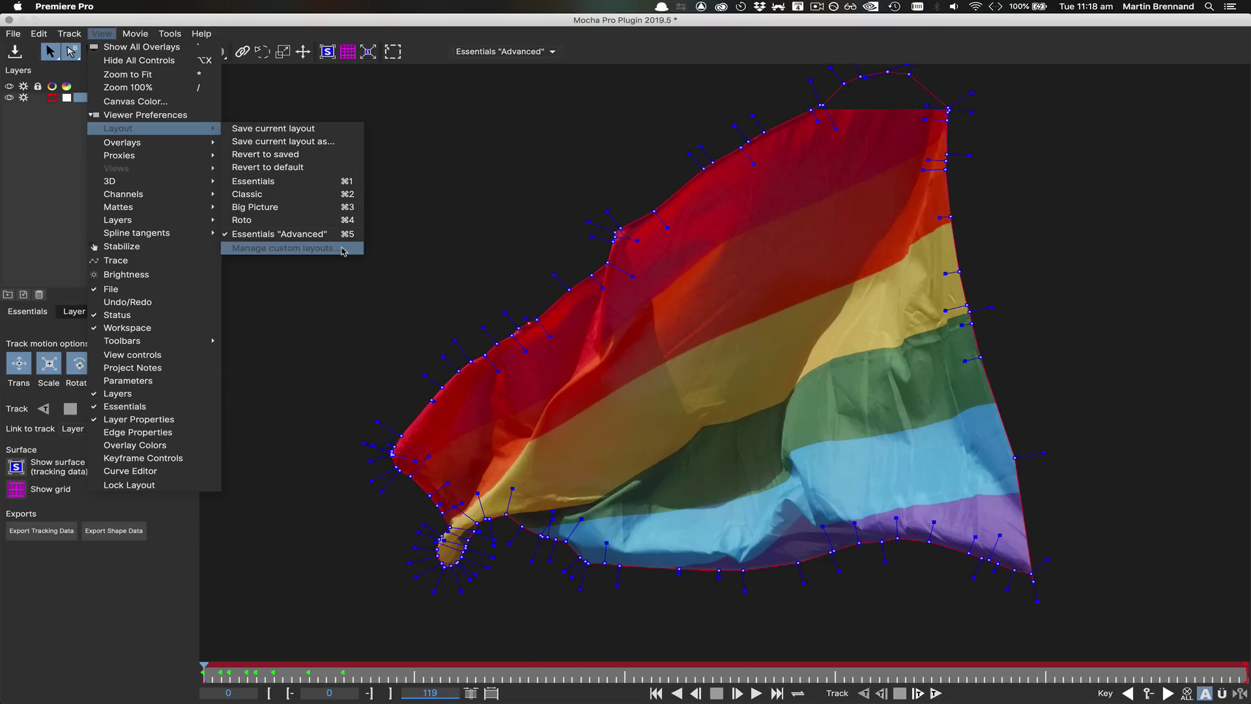
left_click(343, 250)
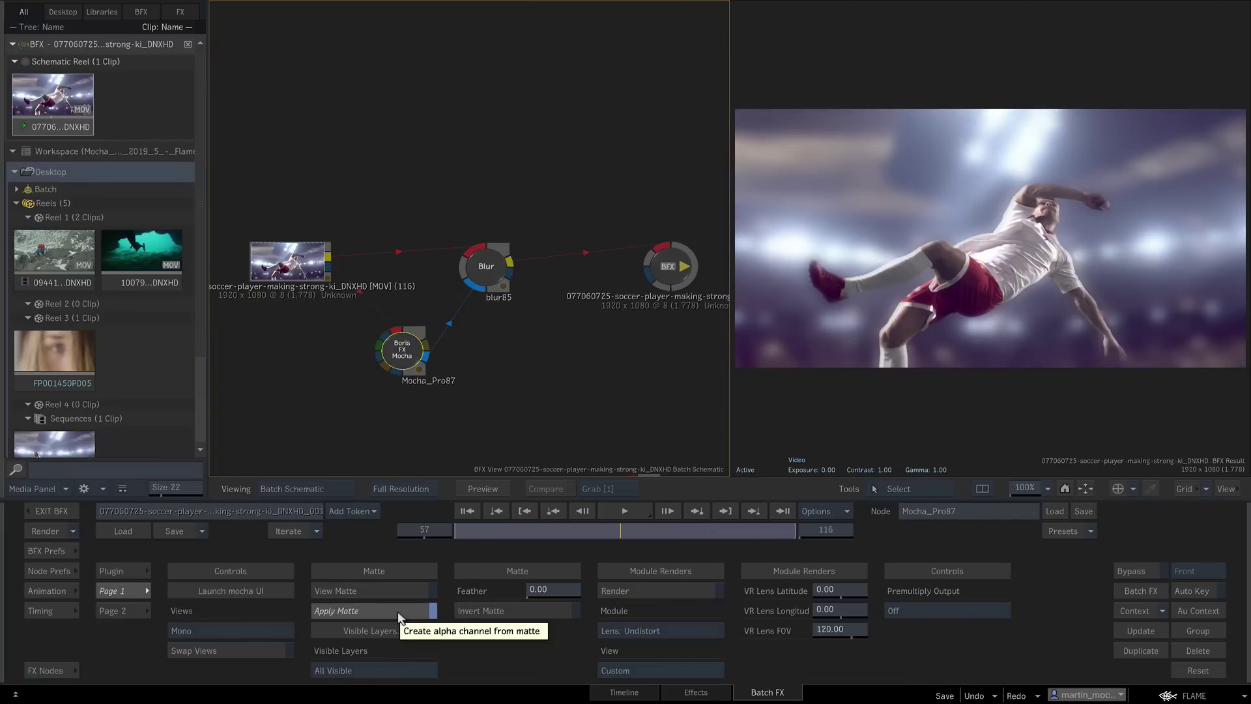
Step: Turn off Apply Matte and add an OpenFX node from the Common FX nodes to Batch
left_click(399, 612)
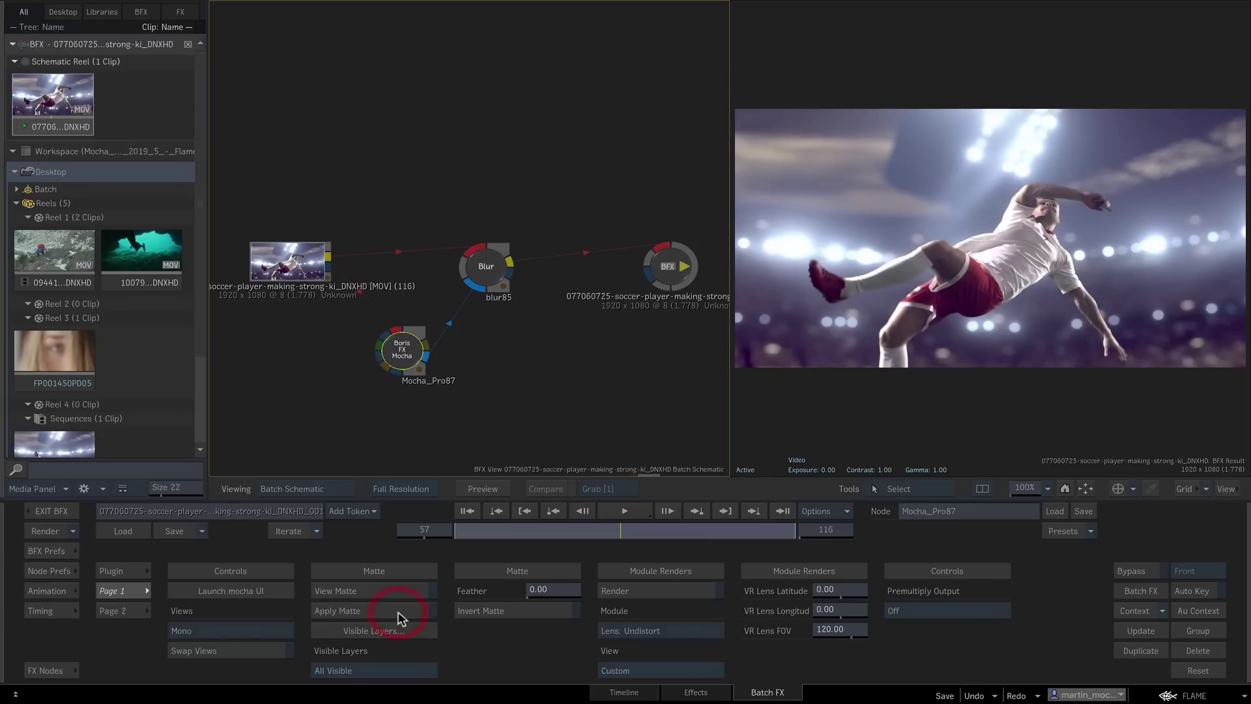
left_click(69, 670)
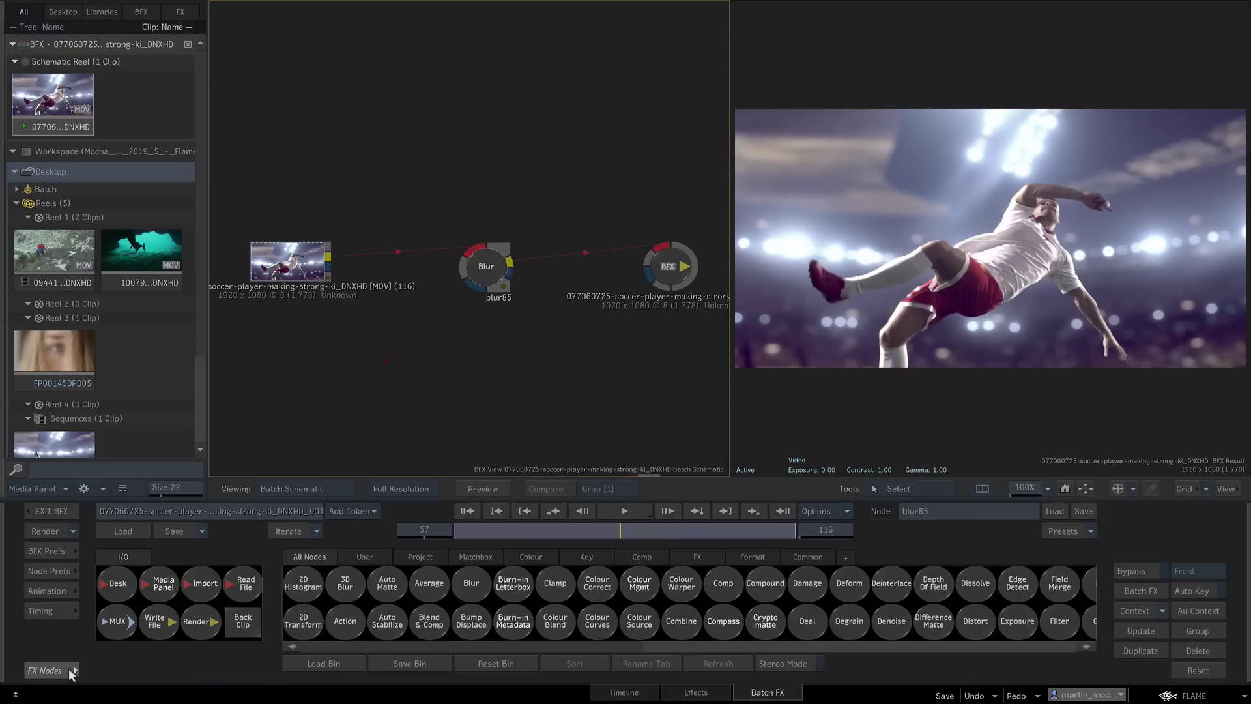
left_click(808, 557)
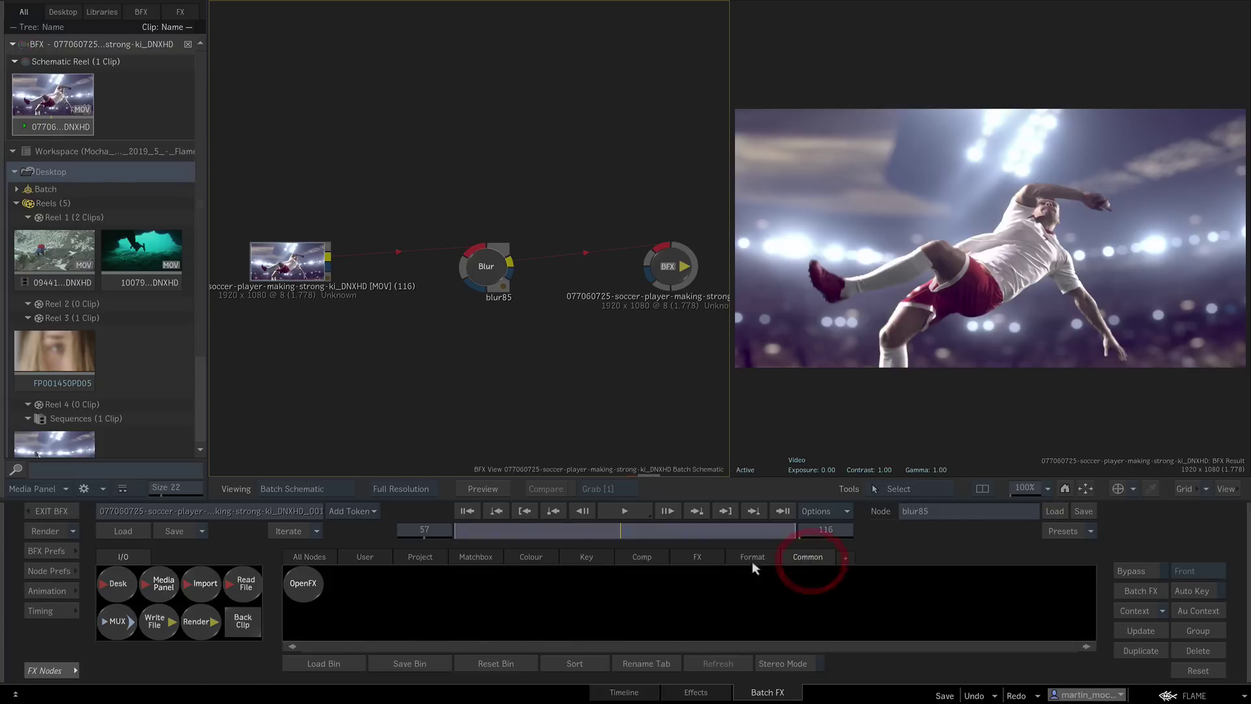
left_click_drag(303, 578, 410, 357)
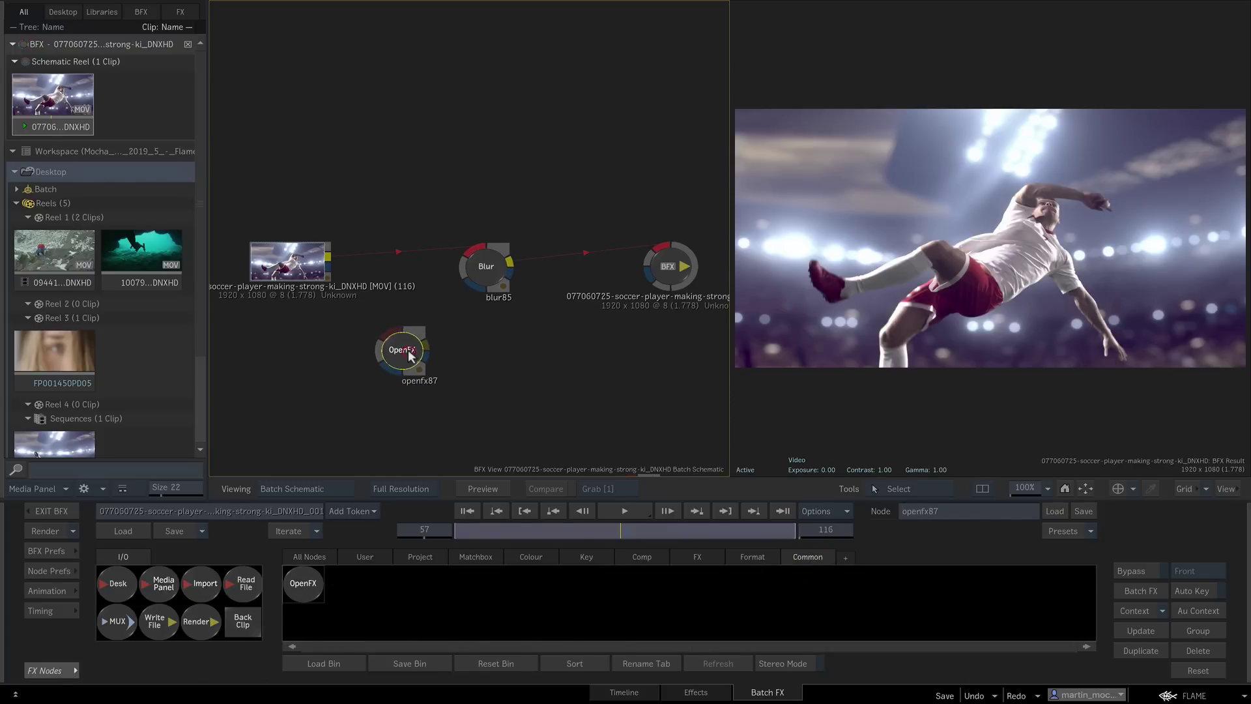
Step: Load Mocha Pro into the OpenFX node, feed it the soccer clip, and launch the Mocha UI
left_click(248, 584)
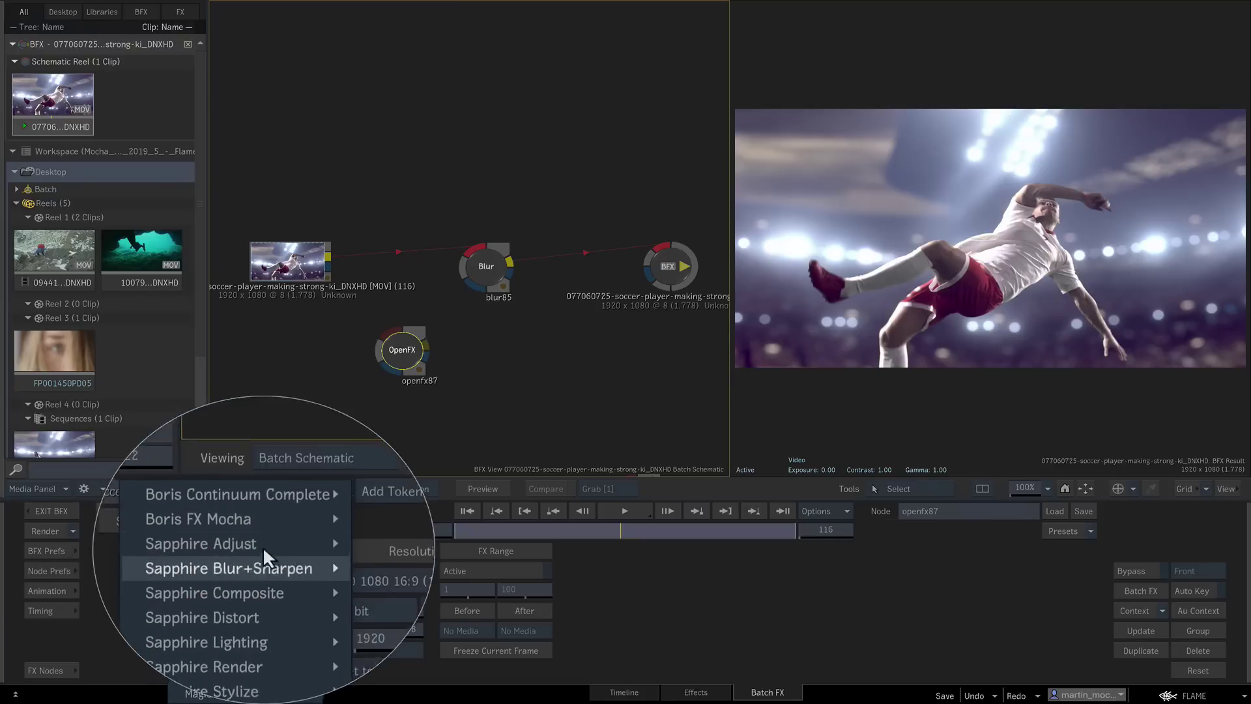
mouse_move(270, 527)
left_click(371, 529)
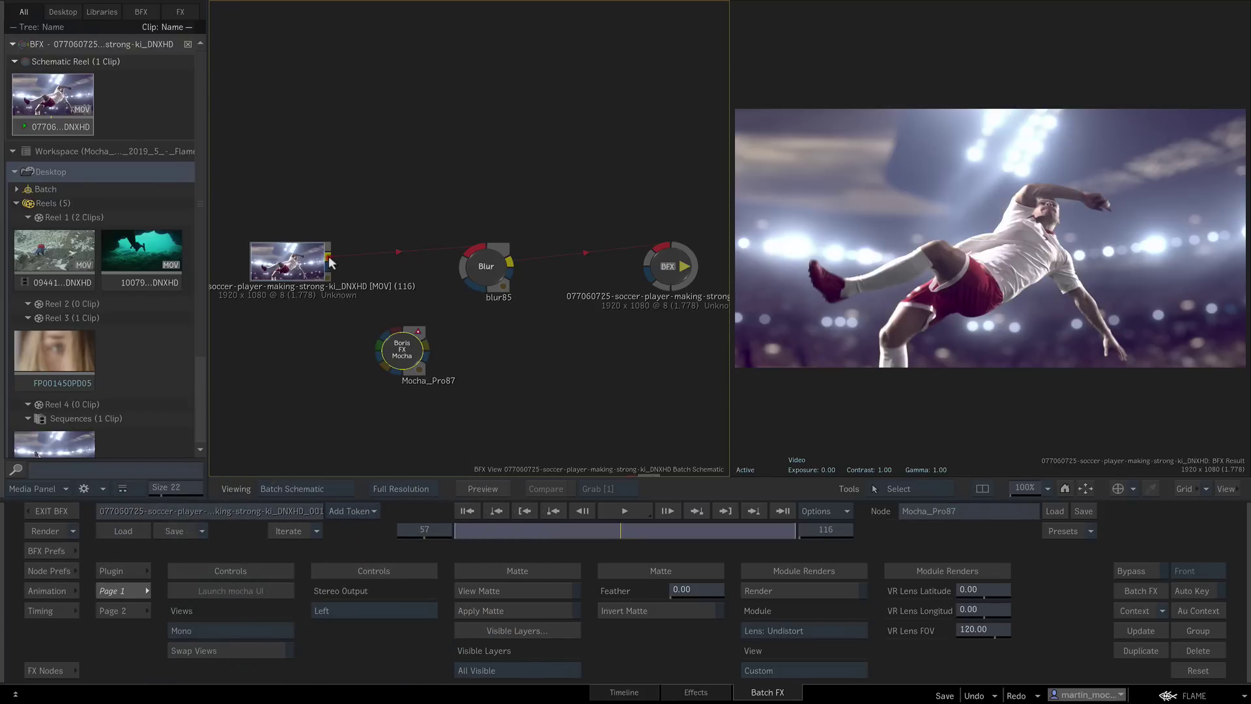
left_click_drag(329, 262, 399, 334)
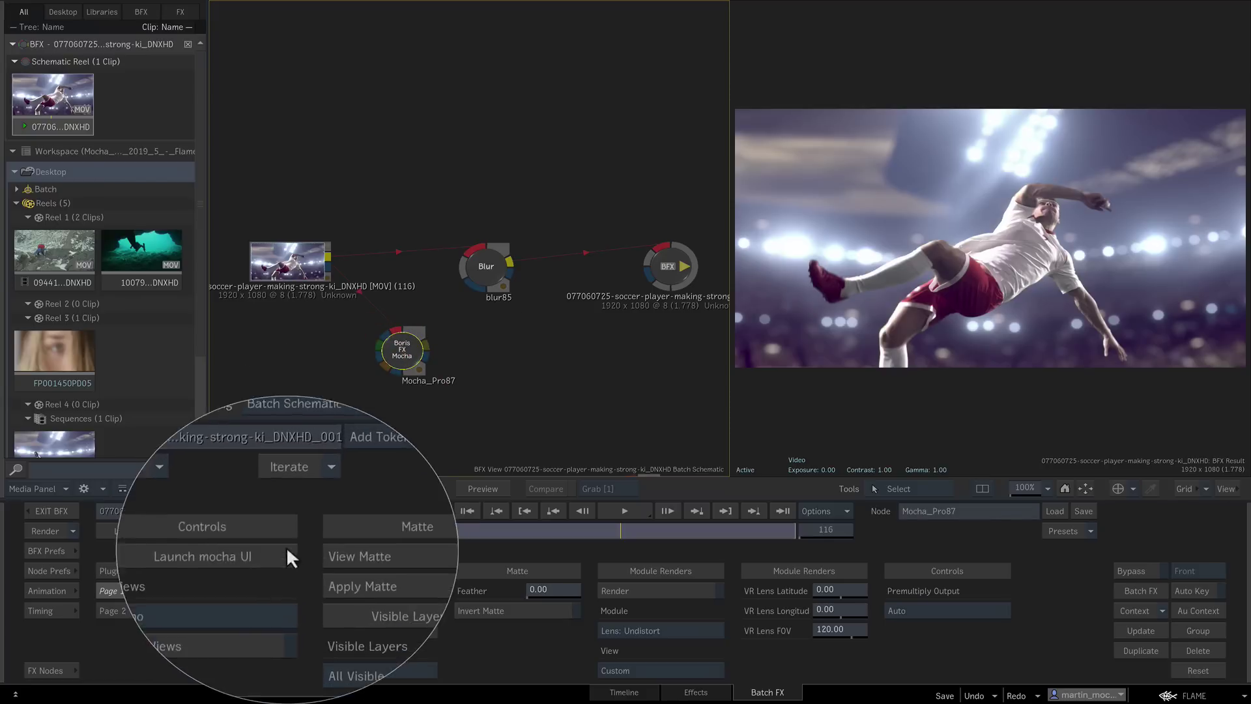
left_click(280, 592)
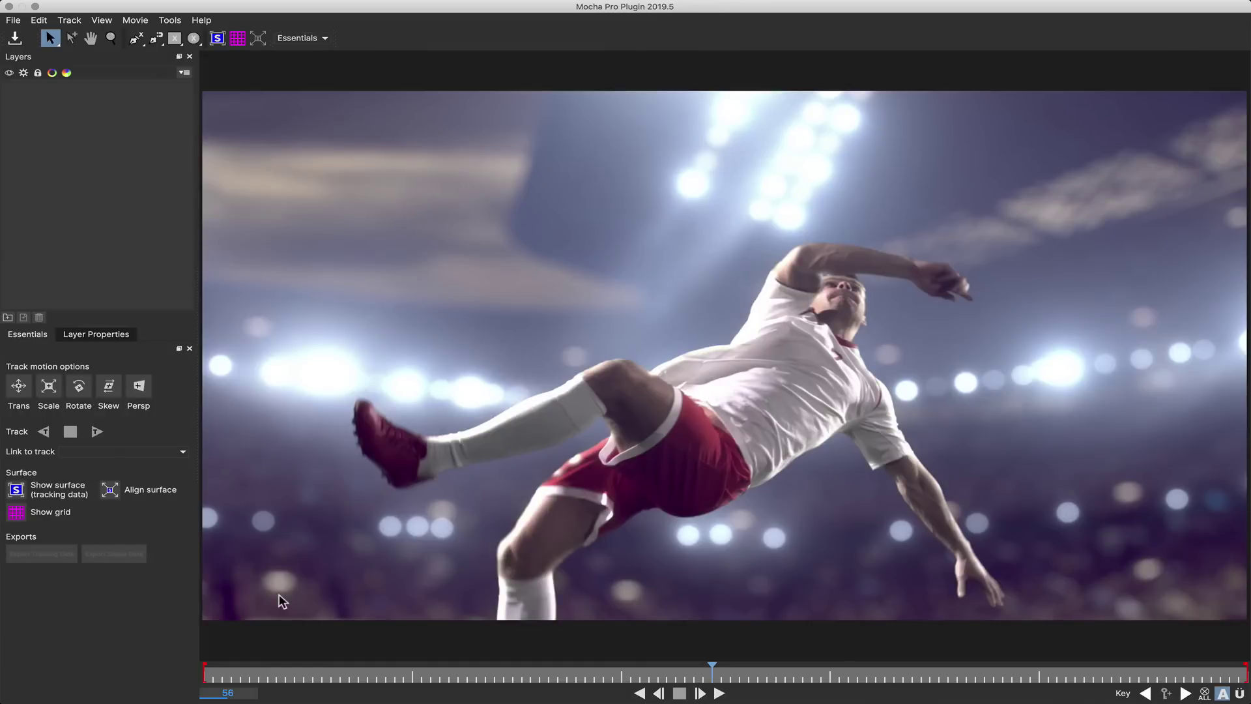
Step: Open the saved body-part roto project, select the right shin layer, go to frame 19, and close Mocha
left_click(13, 20)
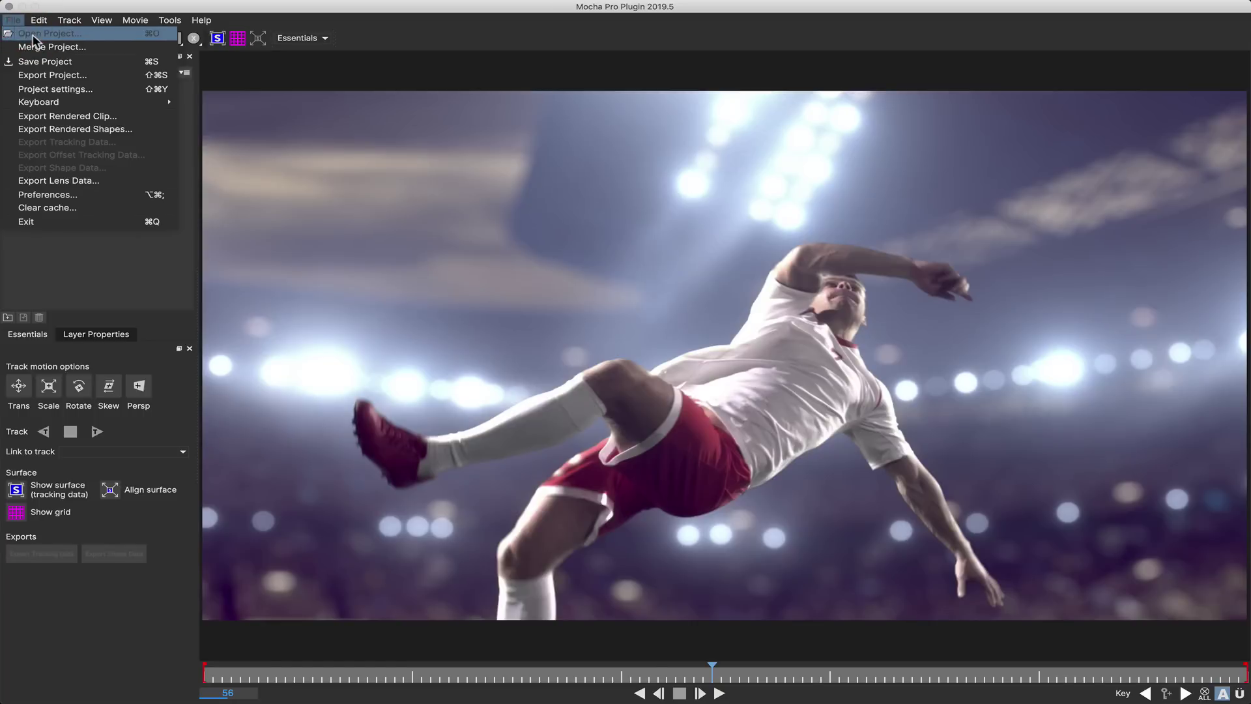
left_click(33, 36)
double_click(362, 138)
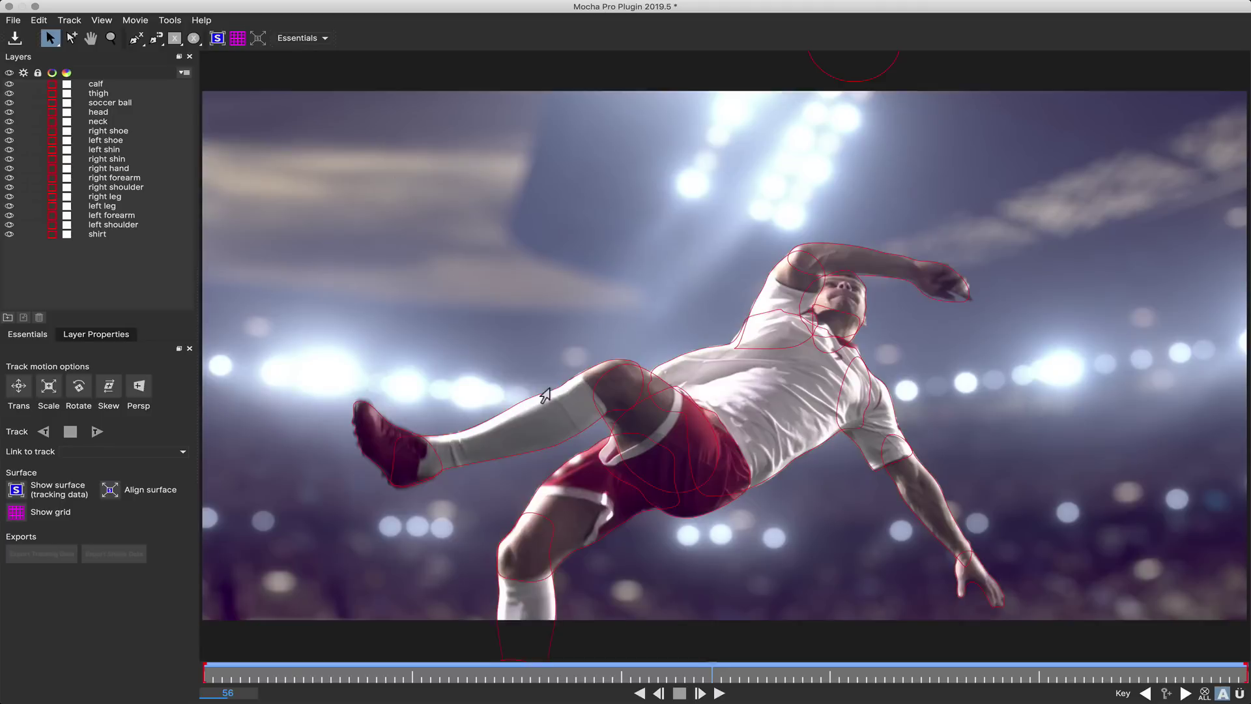
left_click(544, 394)
left_click_drag(712, 666, 370, 655)
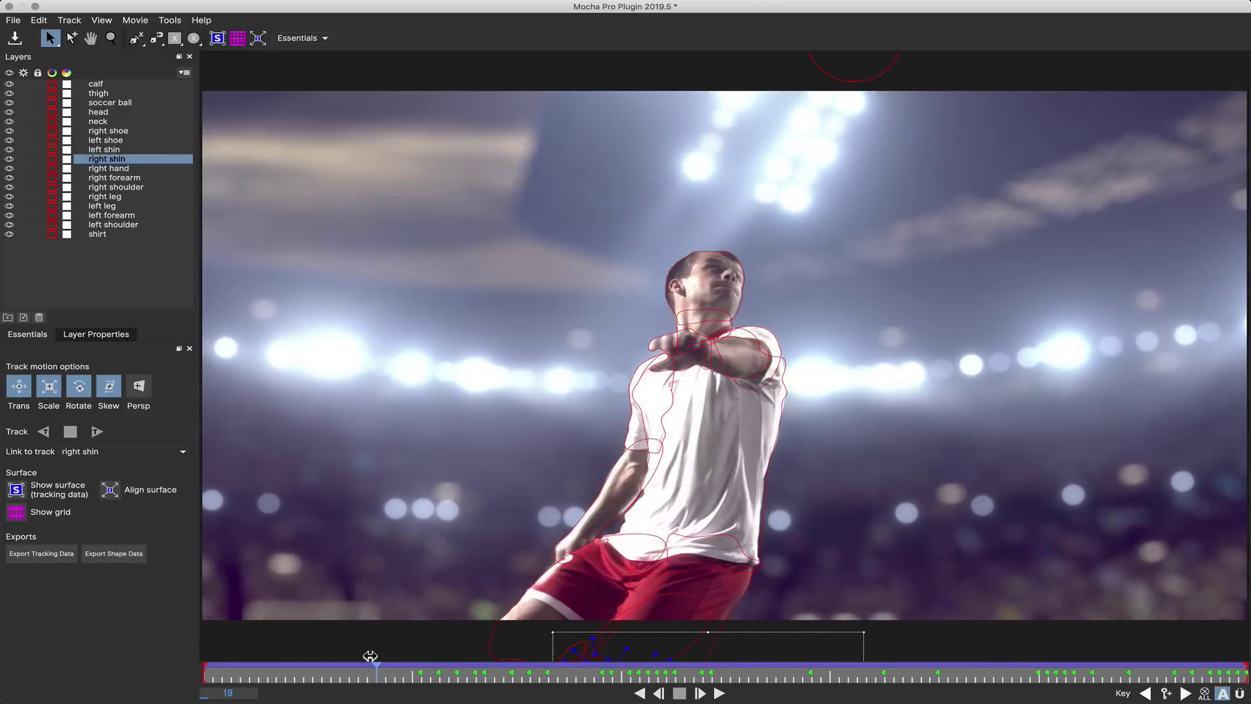
left_click(10, 7)
Step: Save the Mocha changes, route Mocha_Pro87 to the output, and apply its matte with Premultiply Output on
left_click(826, 78)
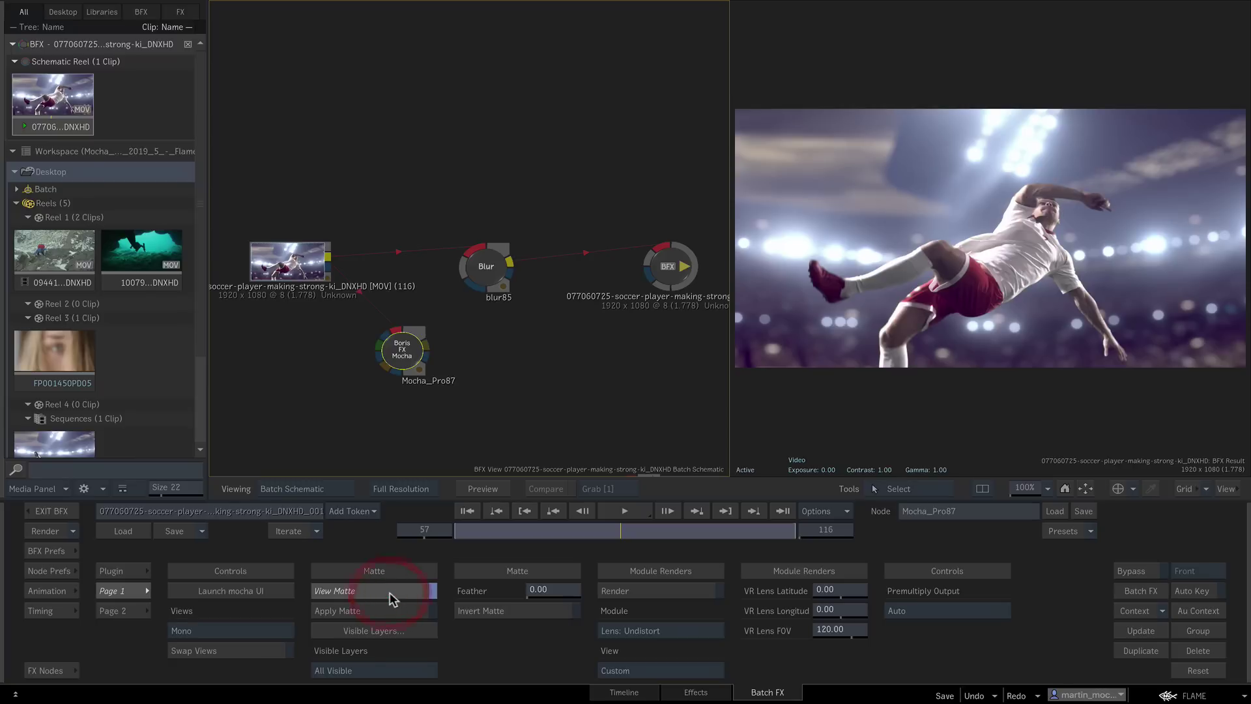
left_click_drag(428, 352, 662, 251)
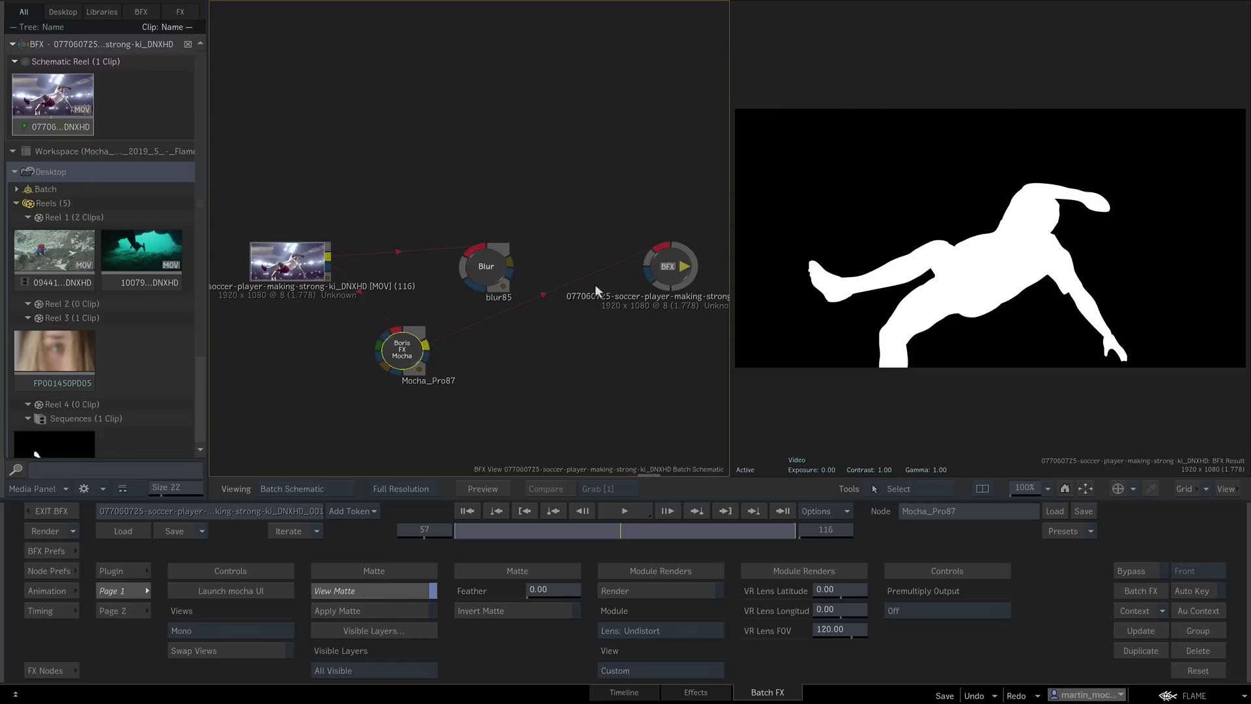
left_click(396, 593)
left_click(388, 607)
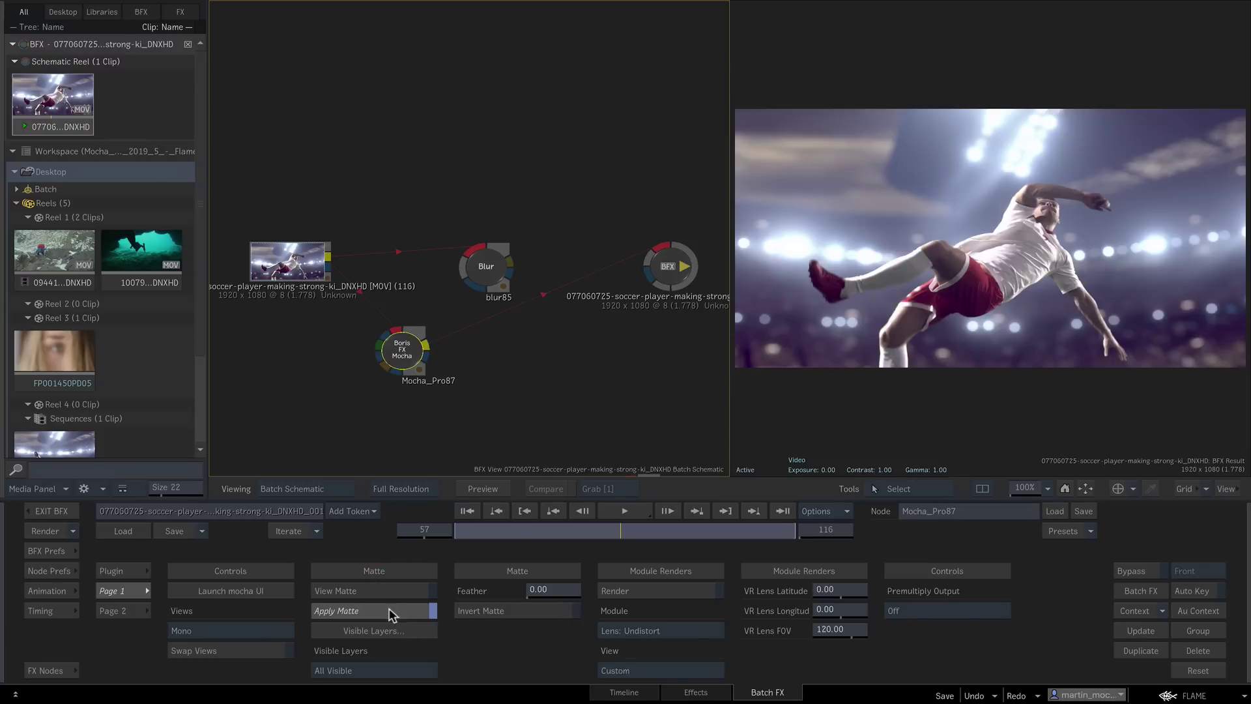
left_click(951, 611)
left_click(947, 632)
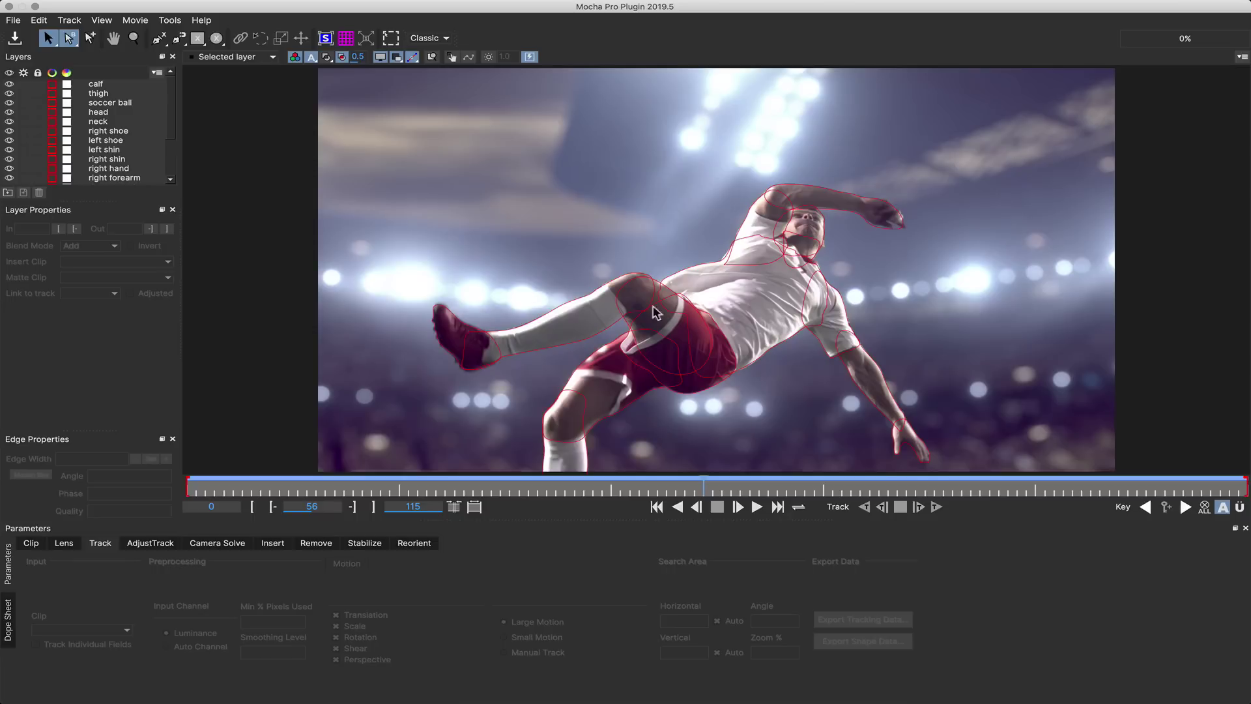
Step: Export all visible layers' shapes as a Flame GMask script named soccer.gmask
left_click(646, 290)
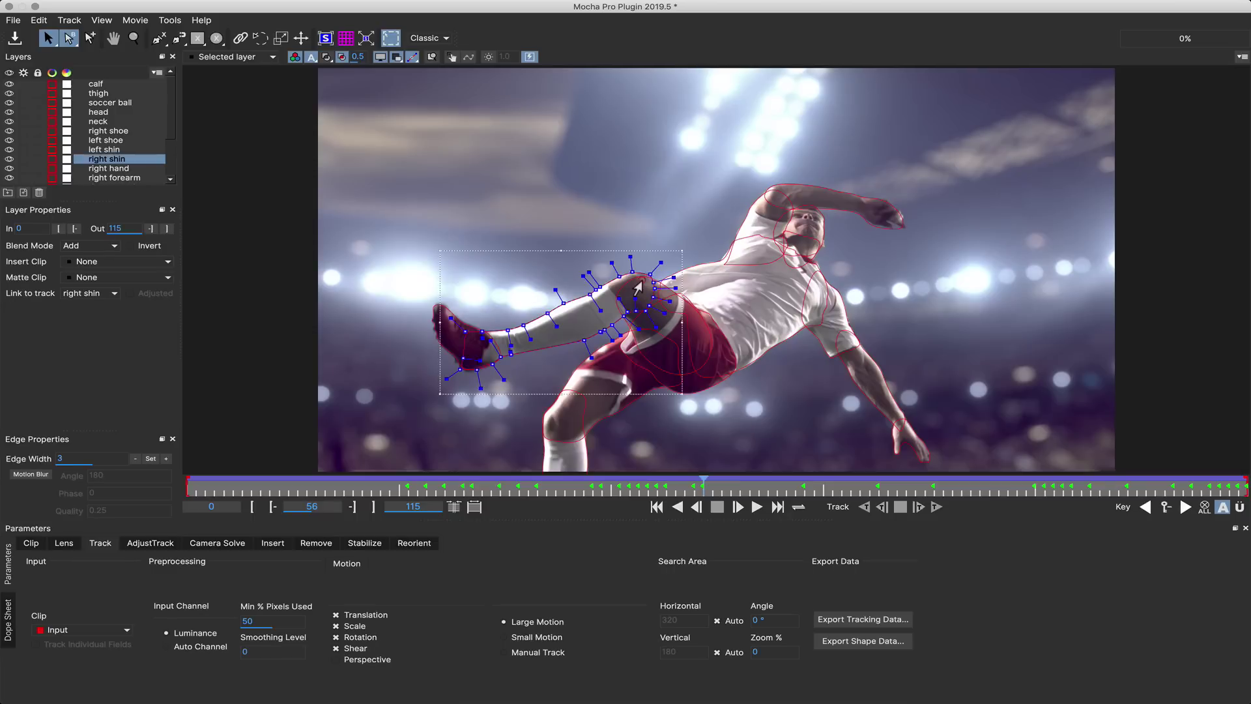
left_click(853, 642)
left_click(635, 346)
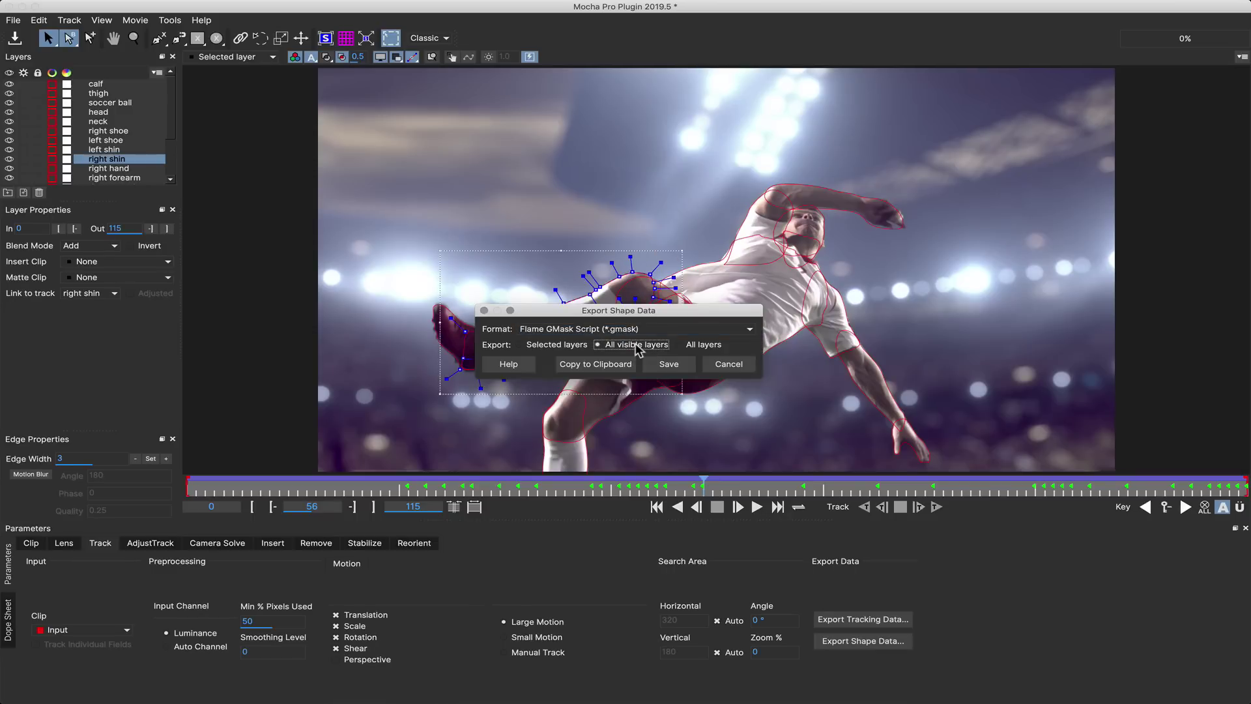
left_click(669, 364)
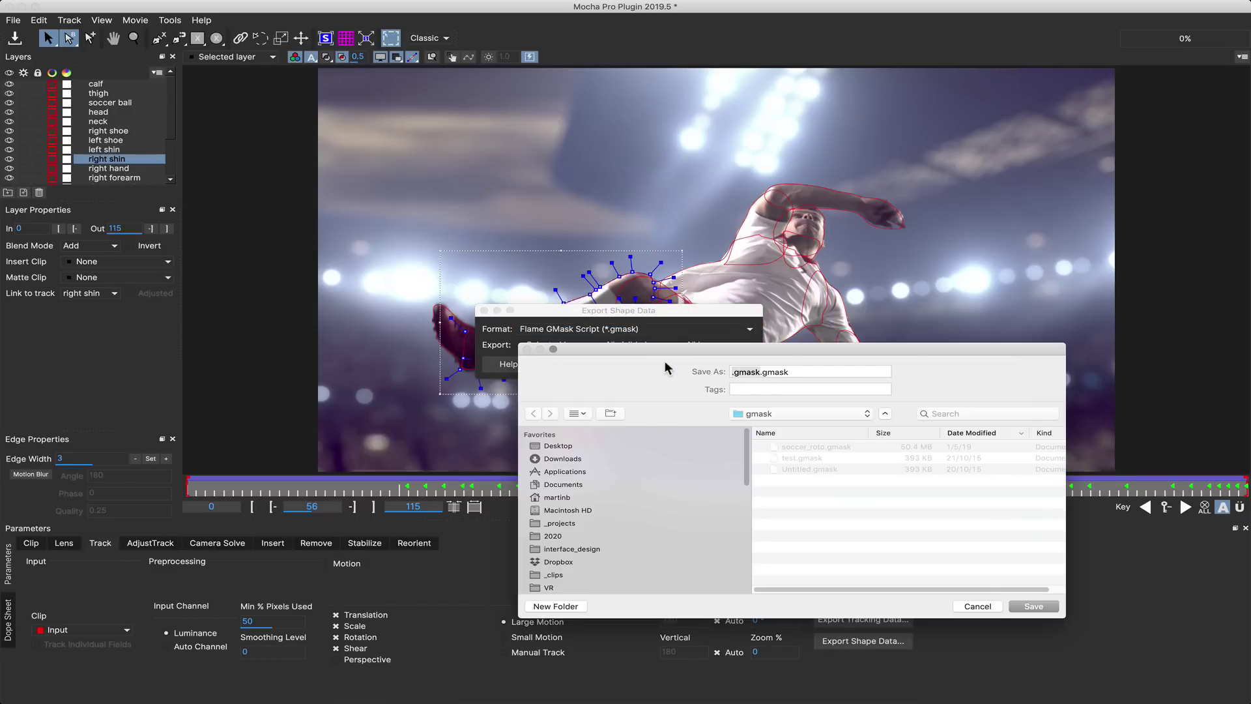
type("soccer")
key("Return")
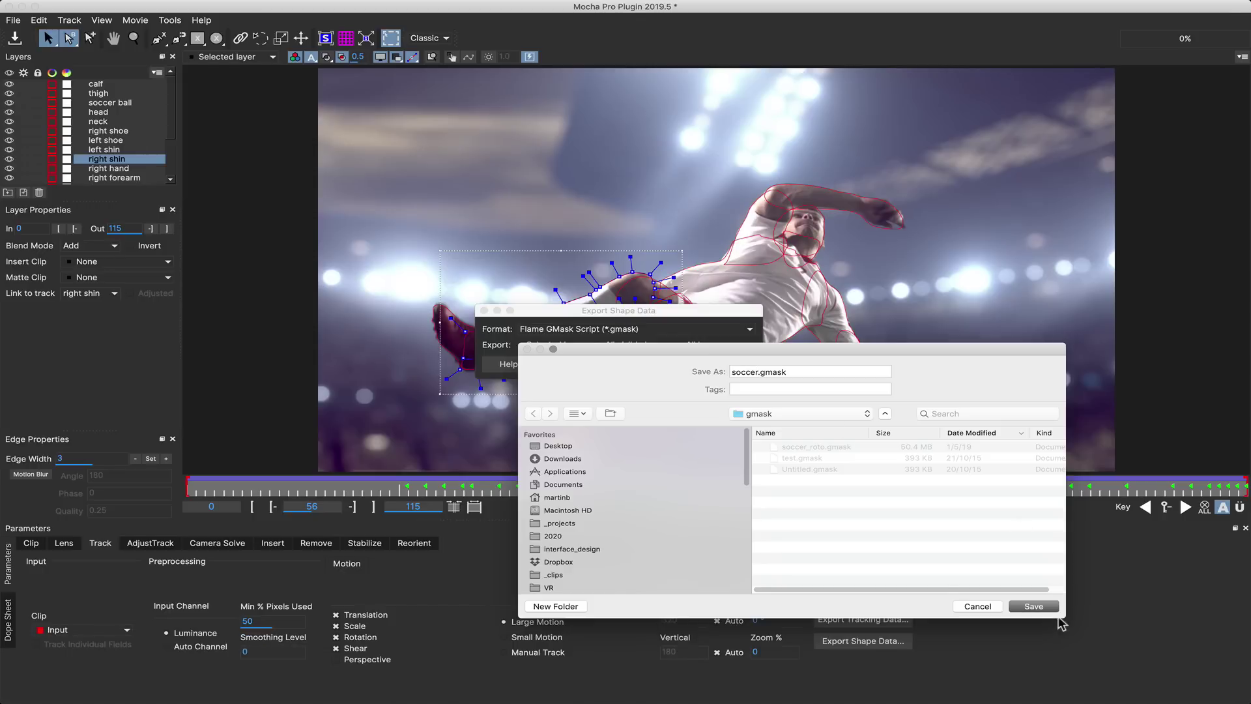
Step: Close Mocha saving changes, load soccer.gmask into the GMask node, and scrub to check the mask poses
left_click(9, 6)
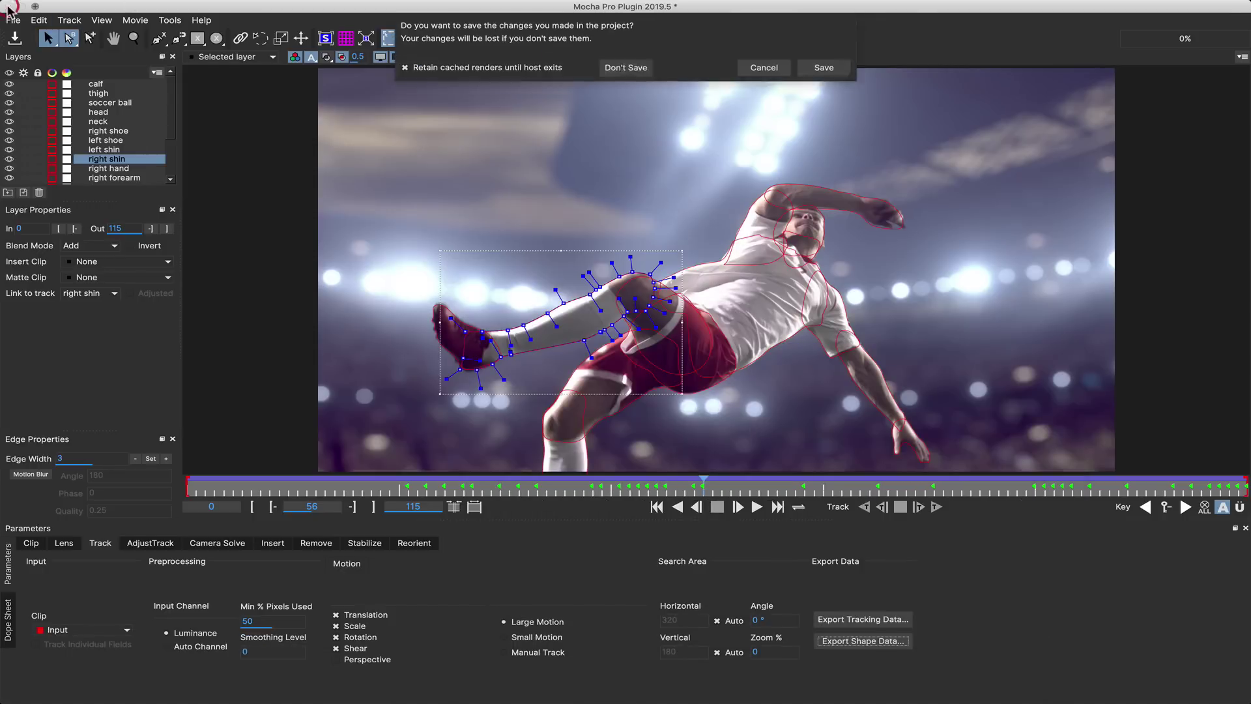
left_click(824, 75)
left_click(539, 611)
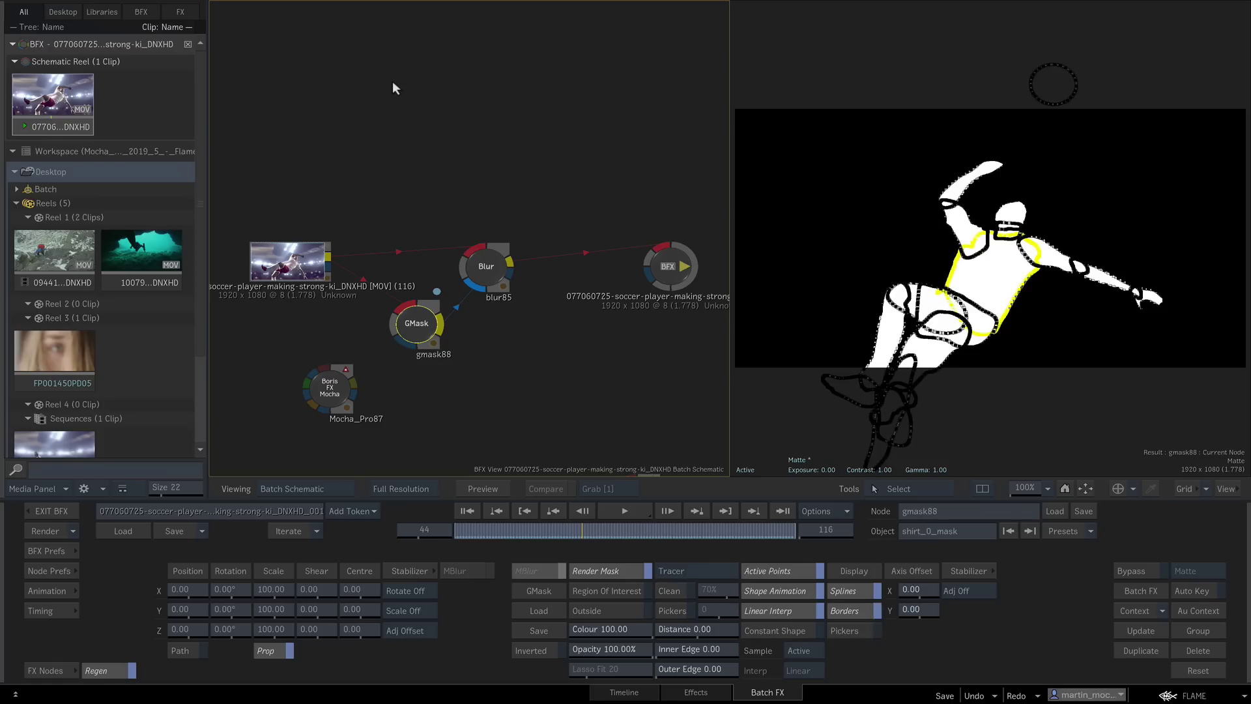
mouse_move(599, 531)
left_mouse_down()
mouse_move(720, 525)
mouse_move(587, 518)
left_mouse_up()
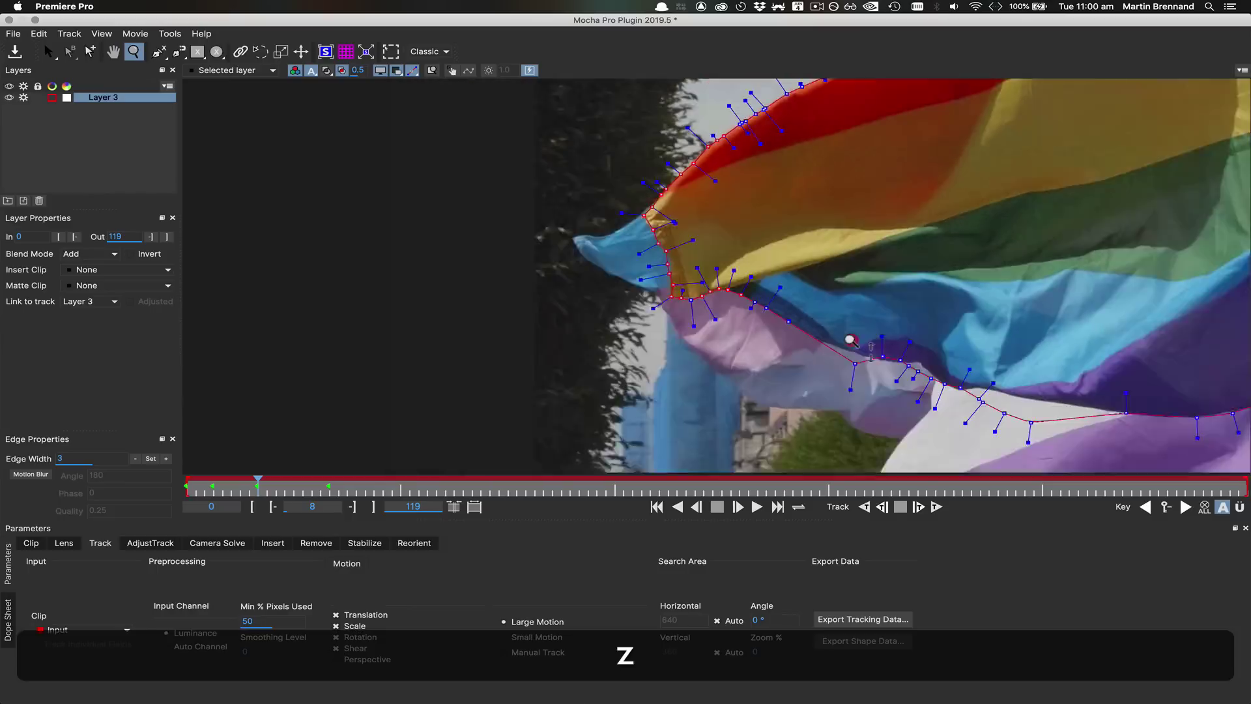
Step: Zoom in on the flag's folded left edge and nudge the lower-fold spline point slightly right
left_click(854, 368, "alt")
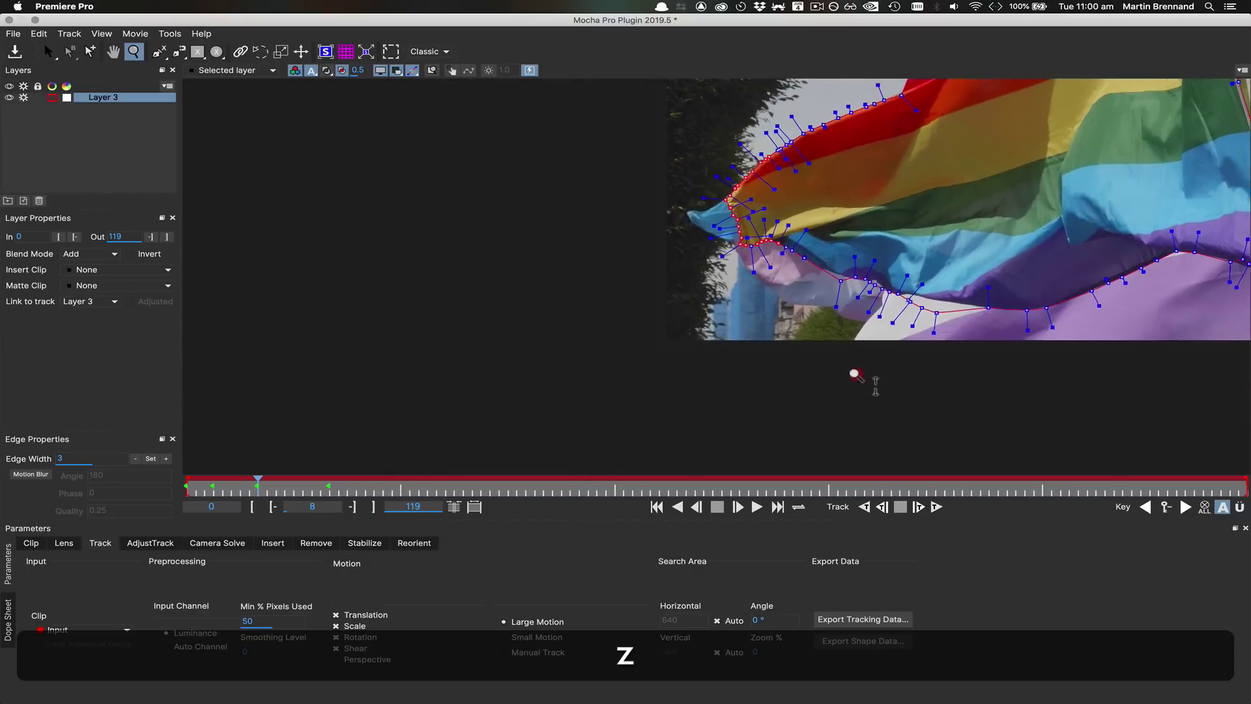
key("x")
left_click_drag(938, 188, 857, 309)
key("z")
left_click(696, 382)
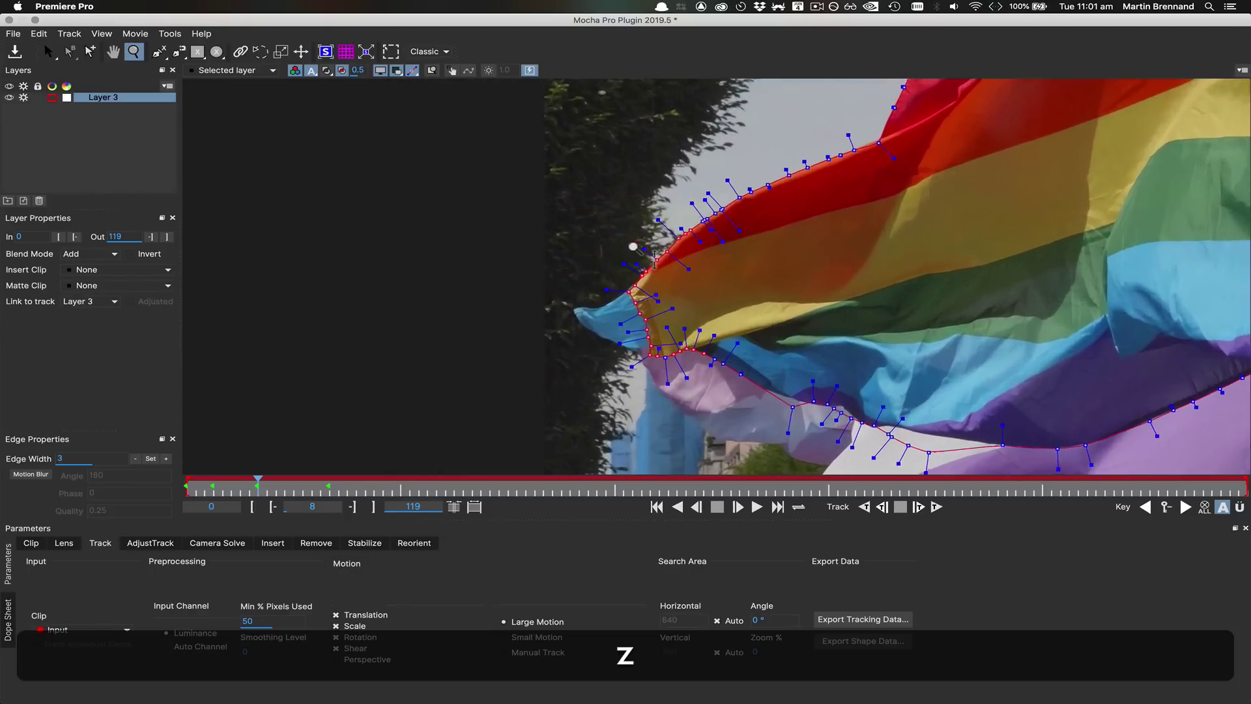
left_click(671, 329)
left_click(645, 280)
left_click(613, 224)
left_click(612, 224, "alt")
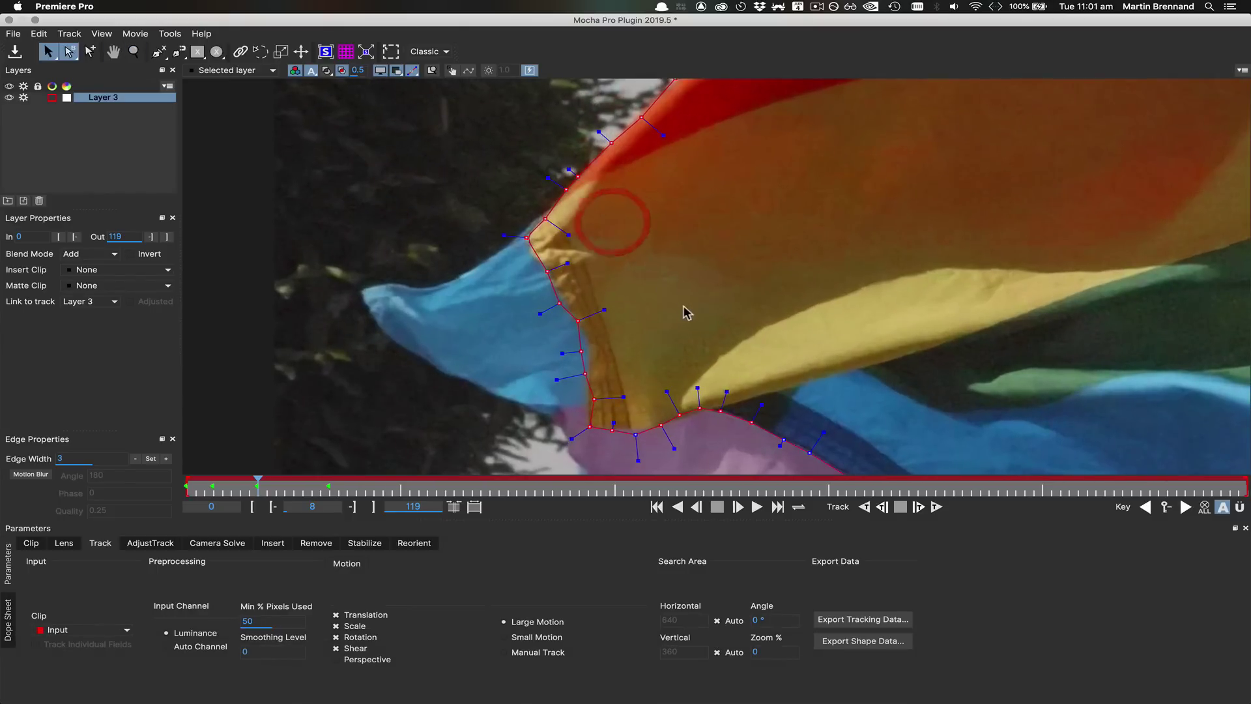
key("x")
left_click_drag(684, 310, 692, 260)
key("s")
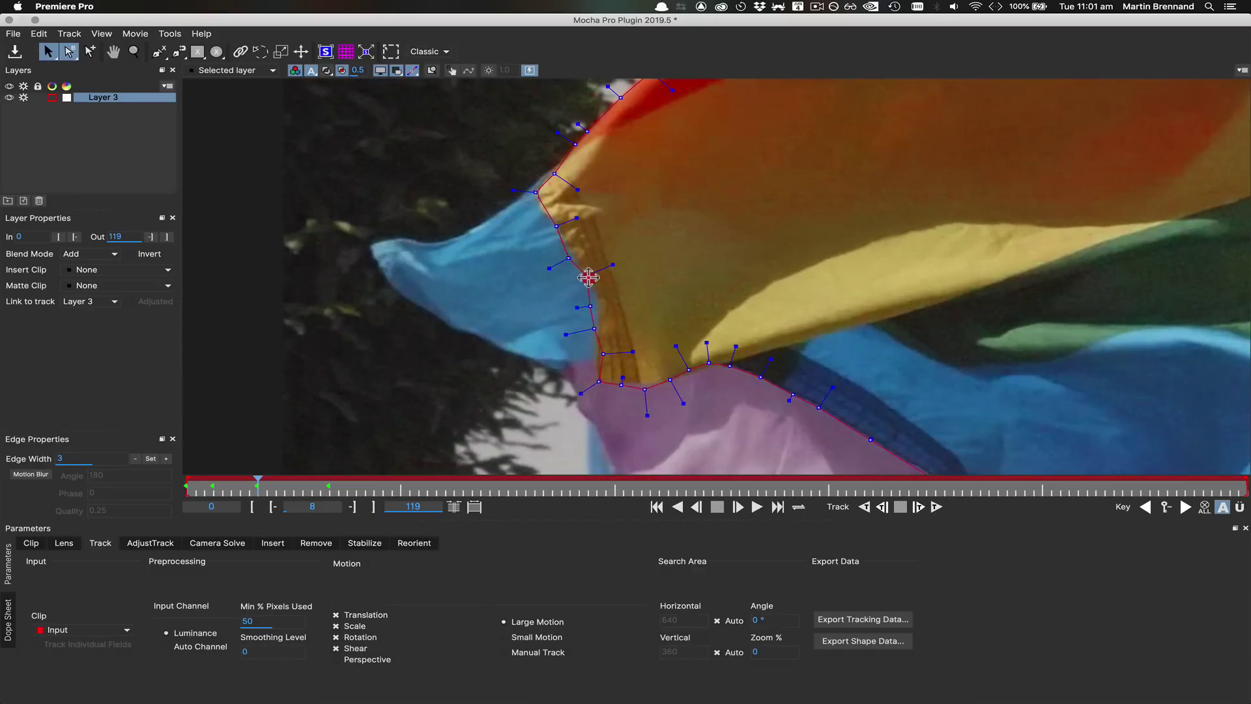
left_click(587, 278)
left_click_drag(590, 306, 596, 304)
Step: Smooth the curves of the points along the flag's left edge and lower fold with Option+S
left_click_drag(497, 103, 684, 413)
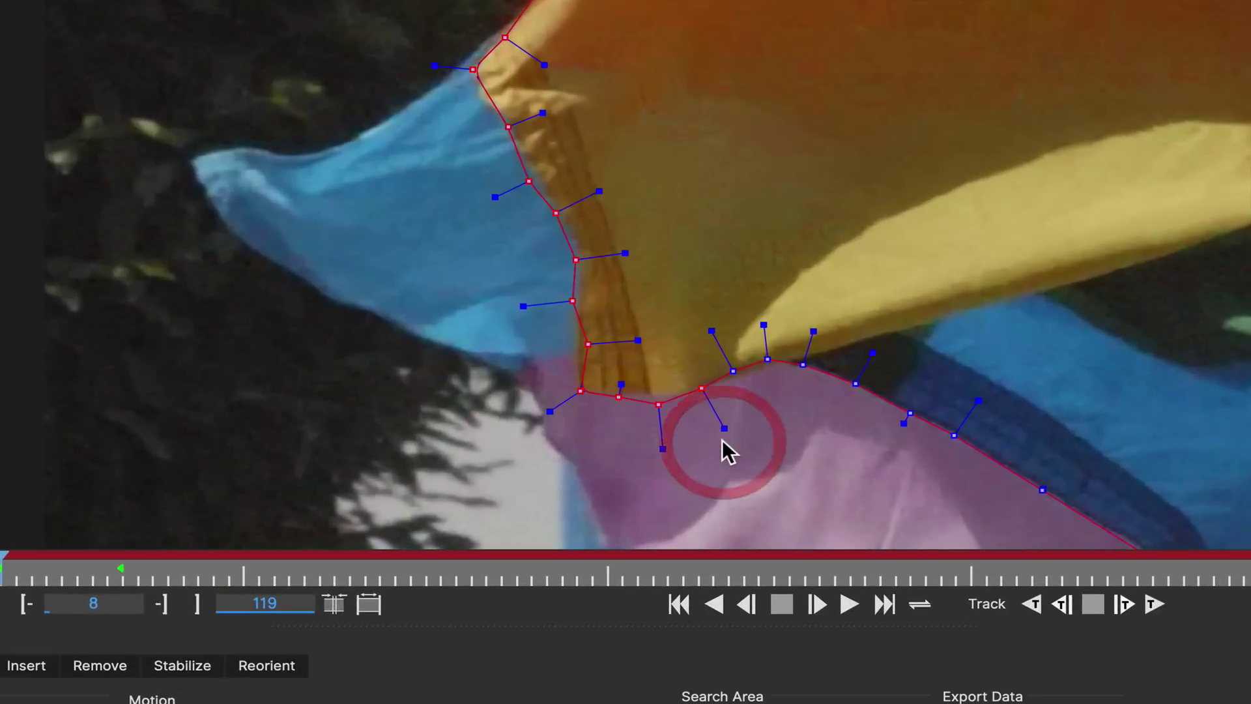
key("alt+s")
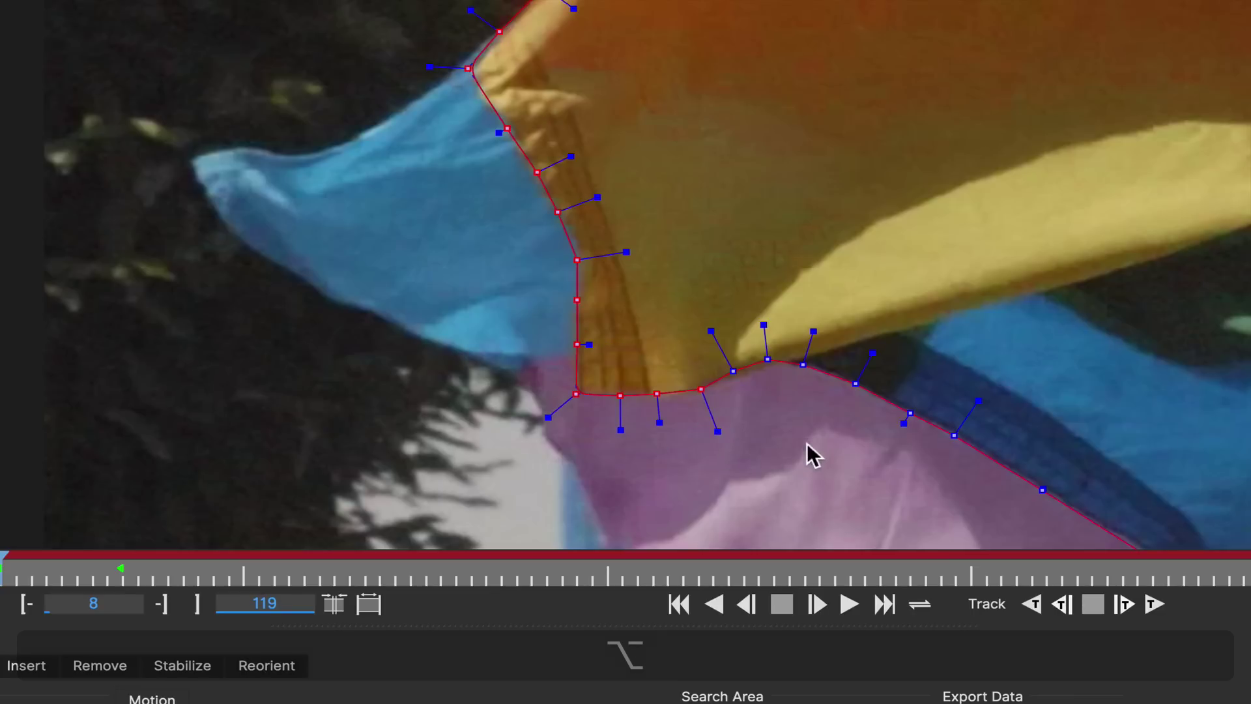
left_click_drag(676, 263, 839, 412)
key("alt+s")
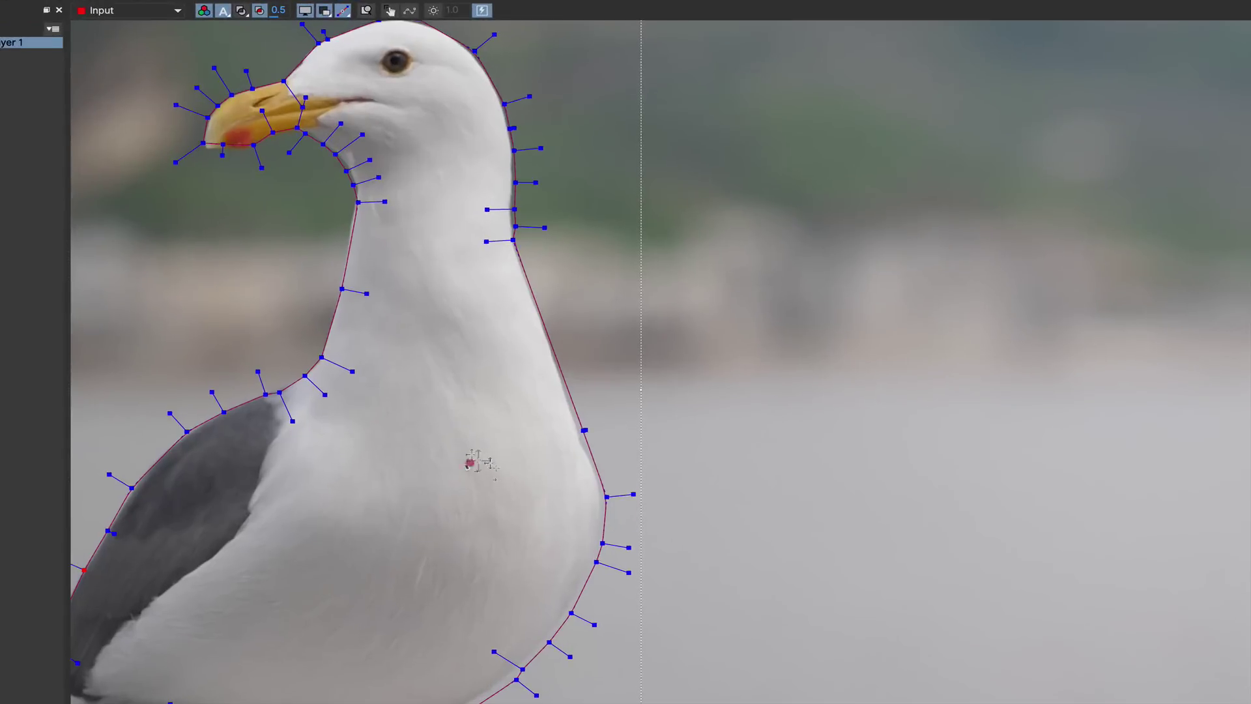
Step: Shift seven points on the seagull's lower chest slightly up and left
left_click_drag(469, 463, 641, 702)
key("s")
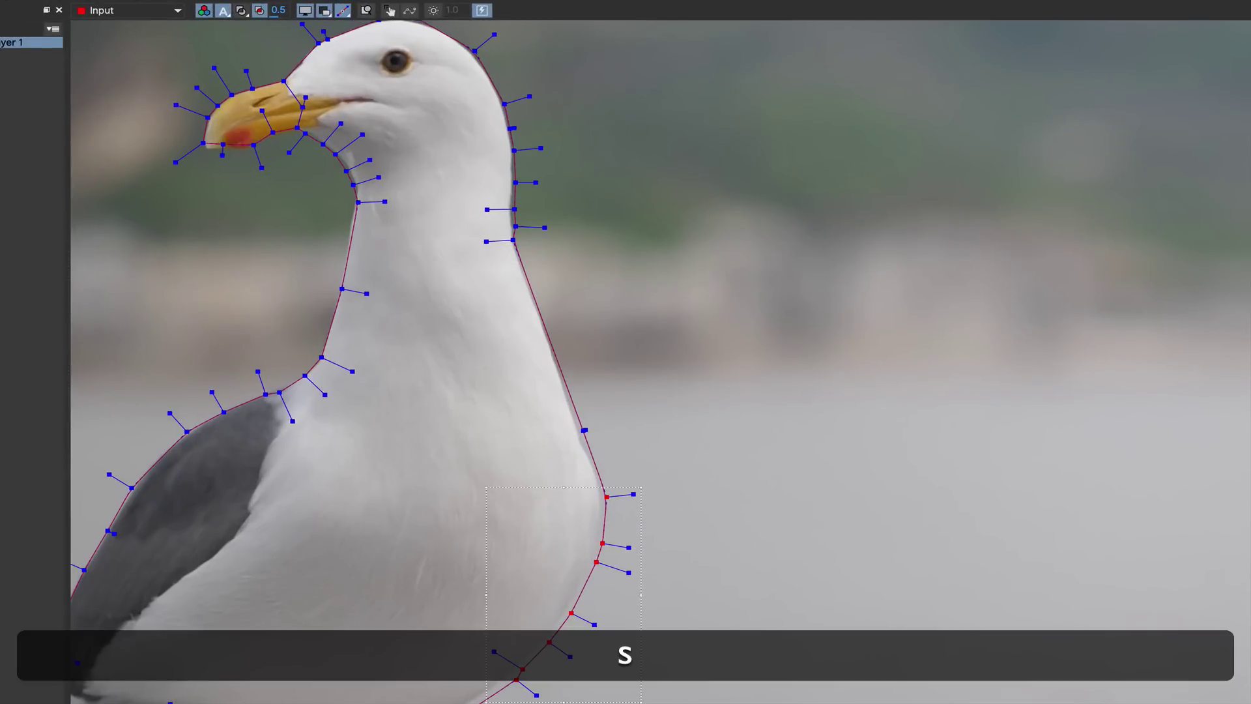
key("s")
left_click_drag(578, 614, 573, 611)
Step: Reverse the curve direction at the upper point of the chest outline
left_click(572, 607)
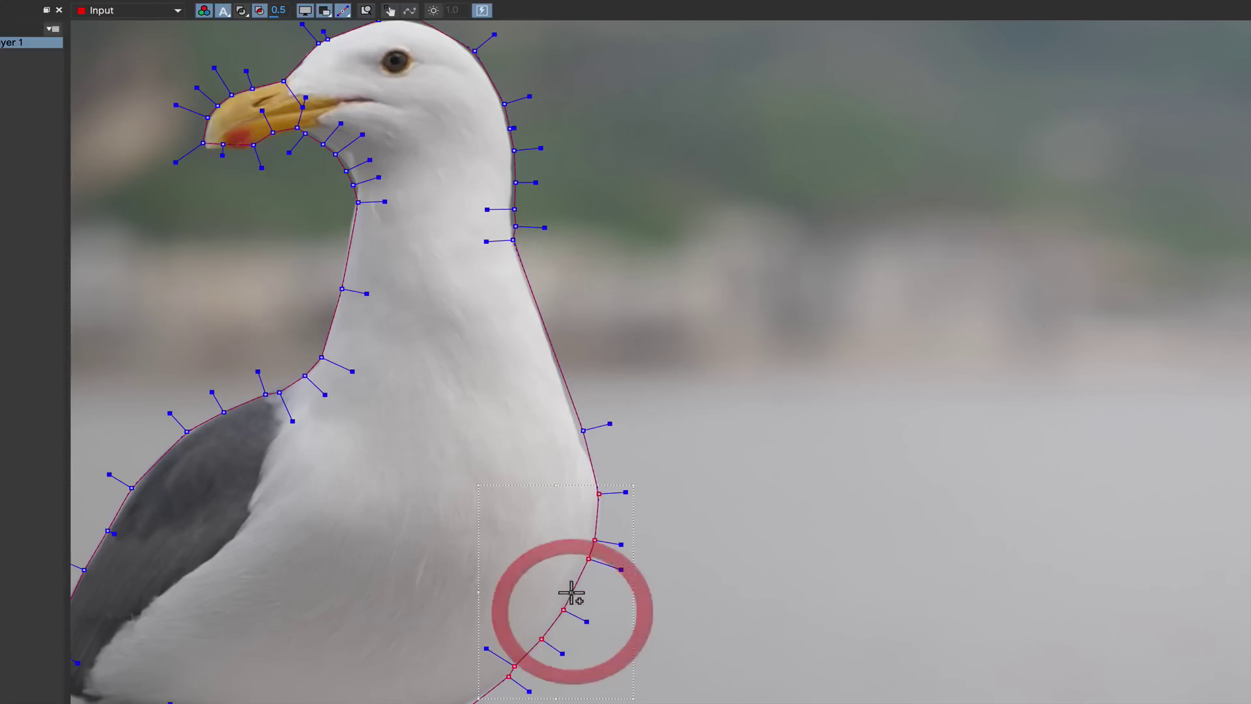
left_click(582, 429)
key("s")
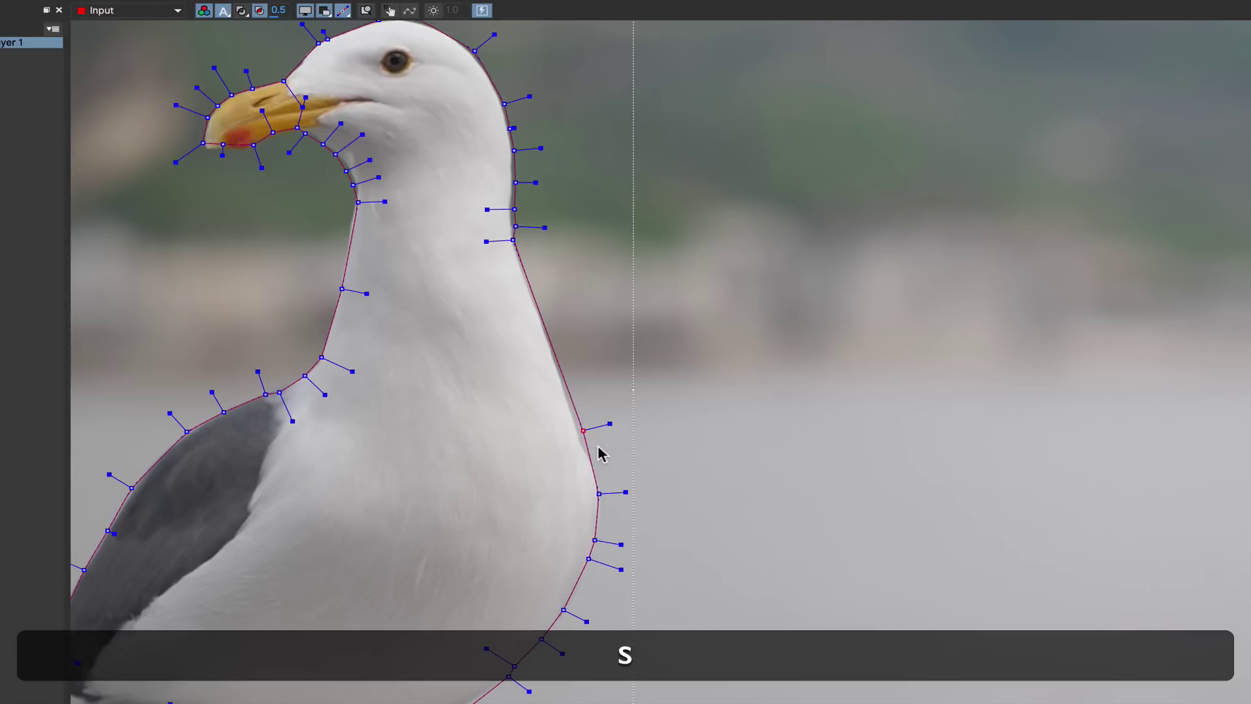
key("alt+s")
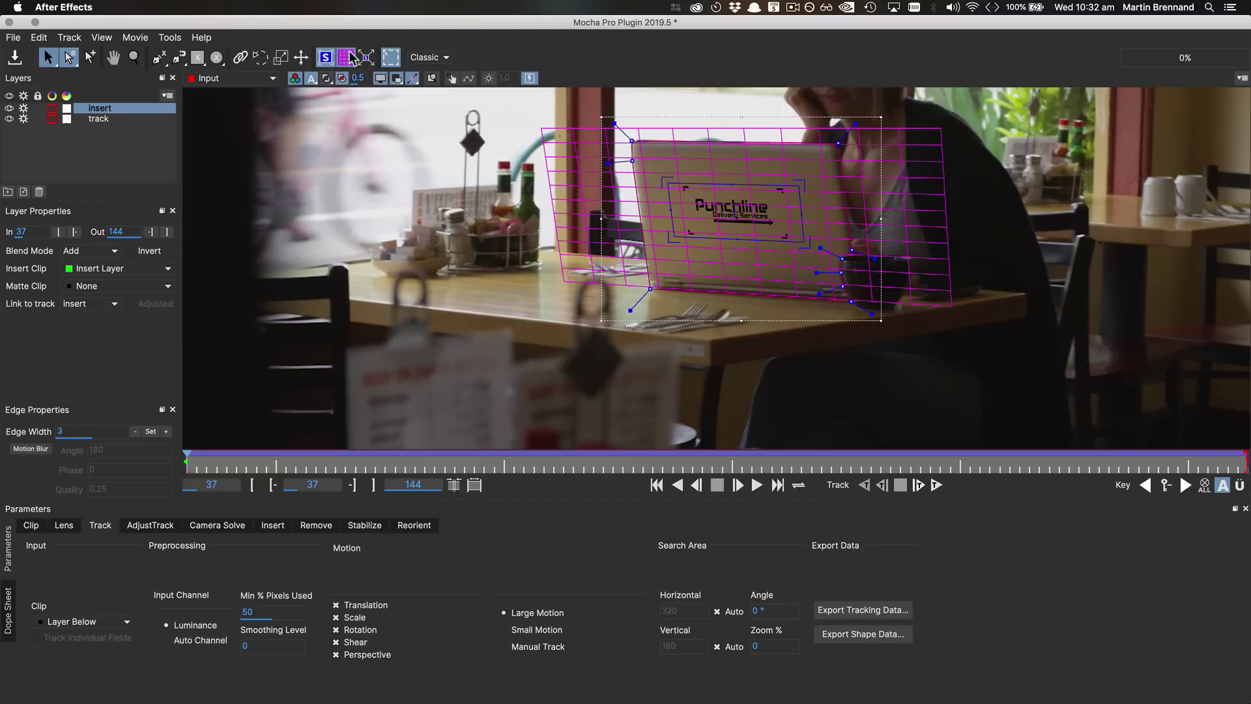
Step: Turn off Show Grid and scrub frames 37 to 81 to confirm the insert stays on the laptop
left_click(348, 54)
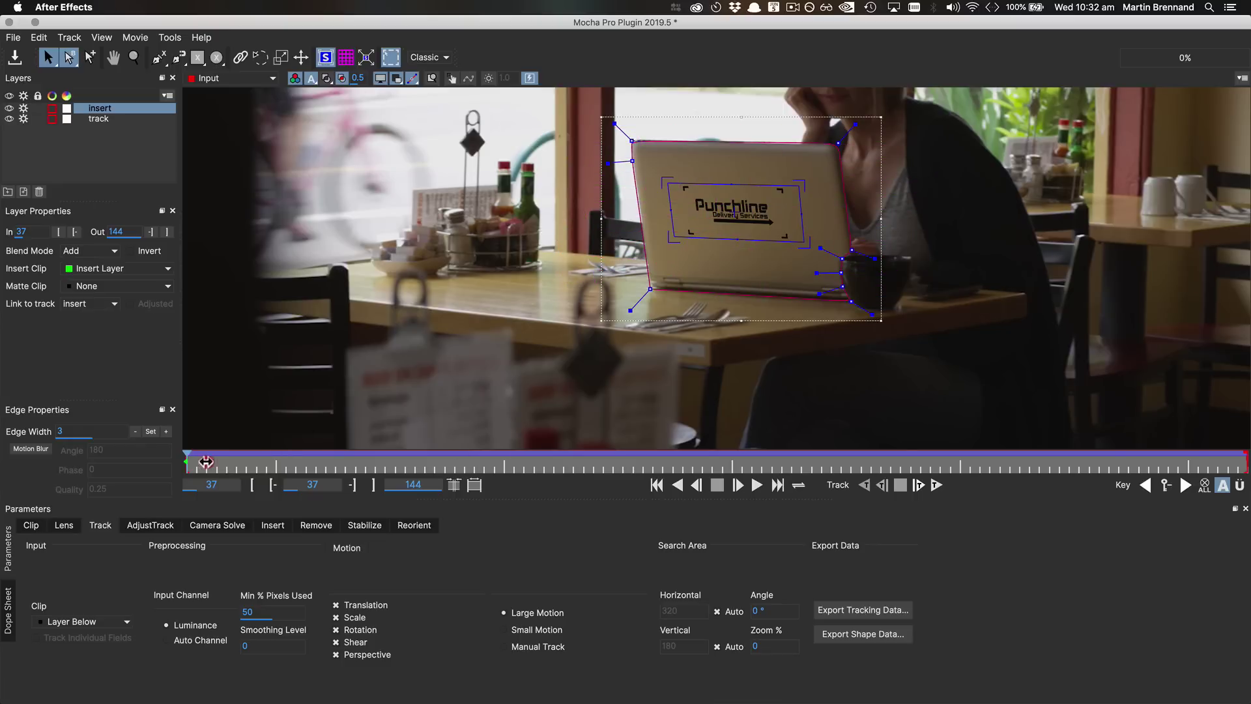
left_click_drag(206, 462, 94, 449)
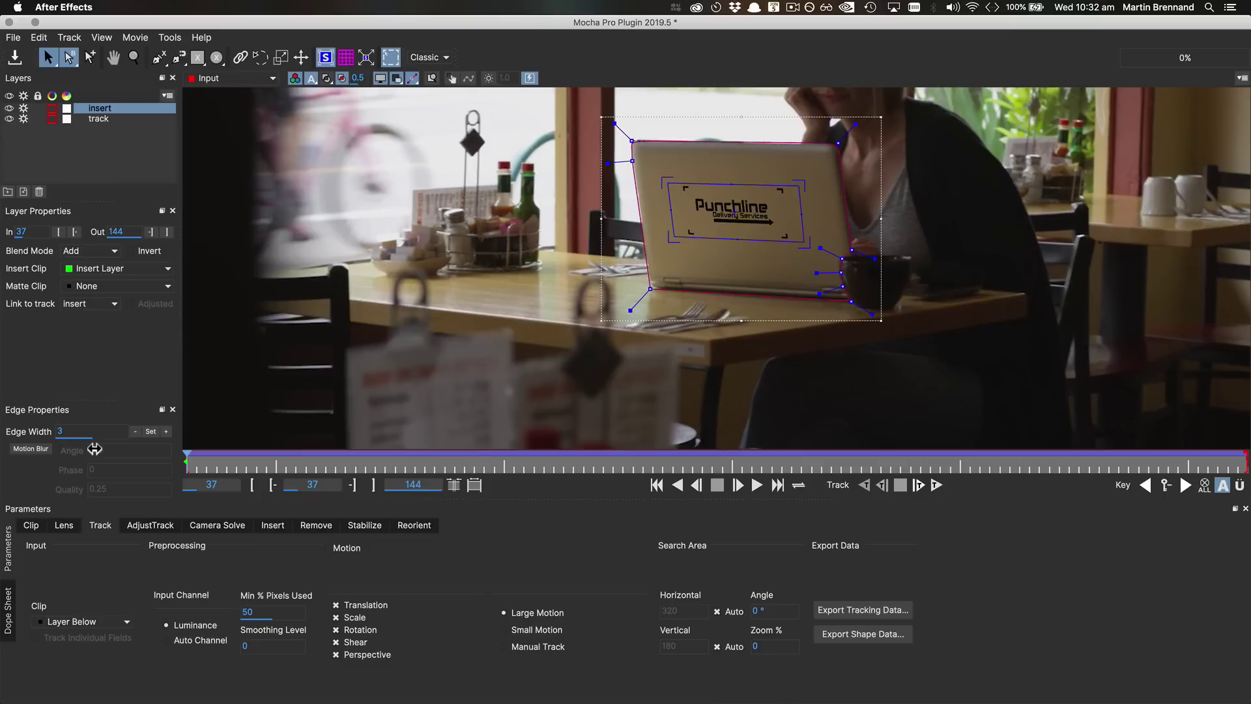
Step: Export the laptop tracking data as After Effects CC Power Pin (*.txt) to the clipboard
left_click(878, 613)
left_click(606, 333)
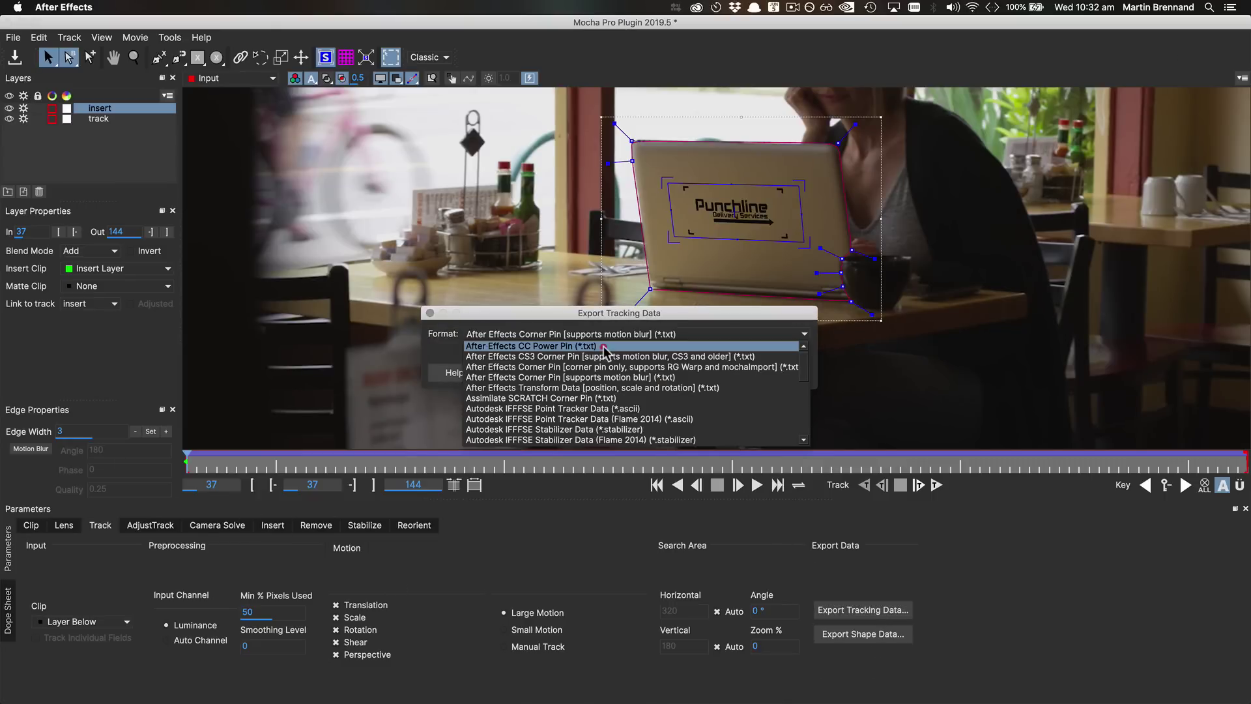
left_click(604, 346)
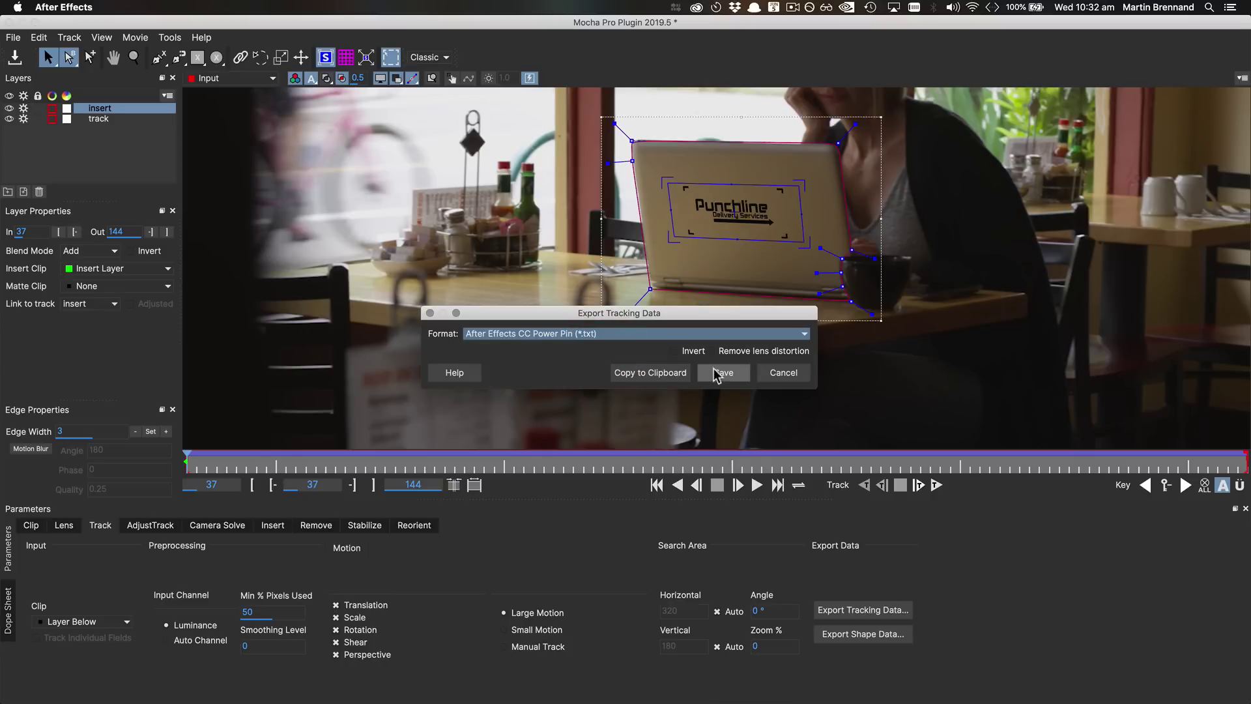
left_click(660, 374)
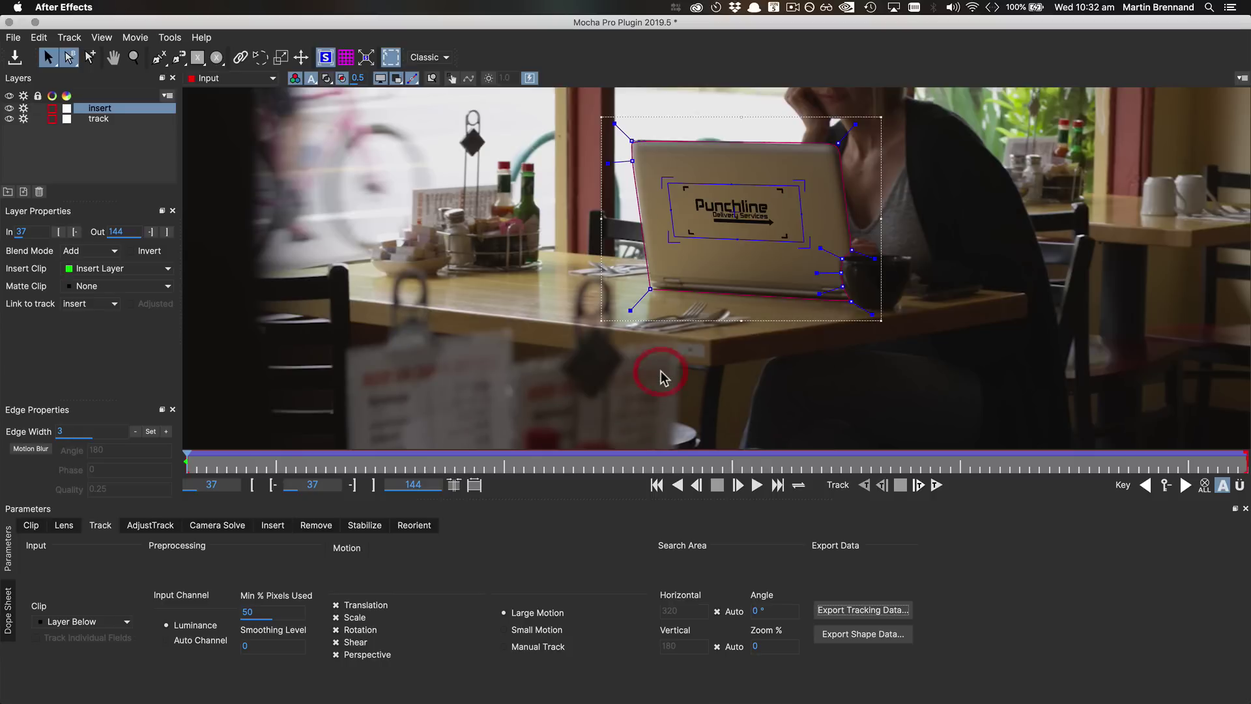
Step: Close Mocha and create track data from the insert layer's track
left_click(821, 93)
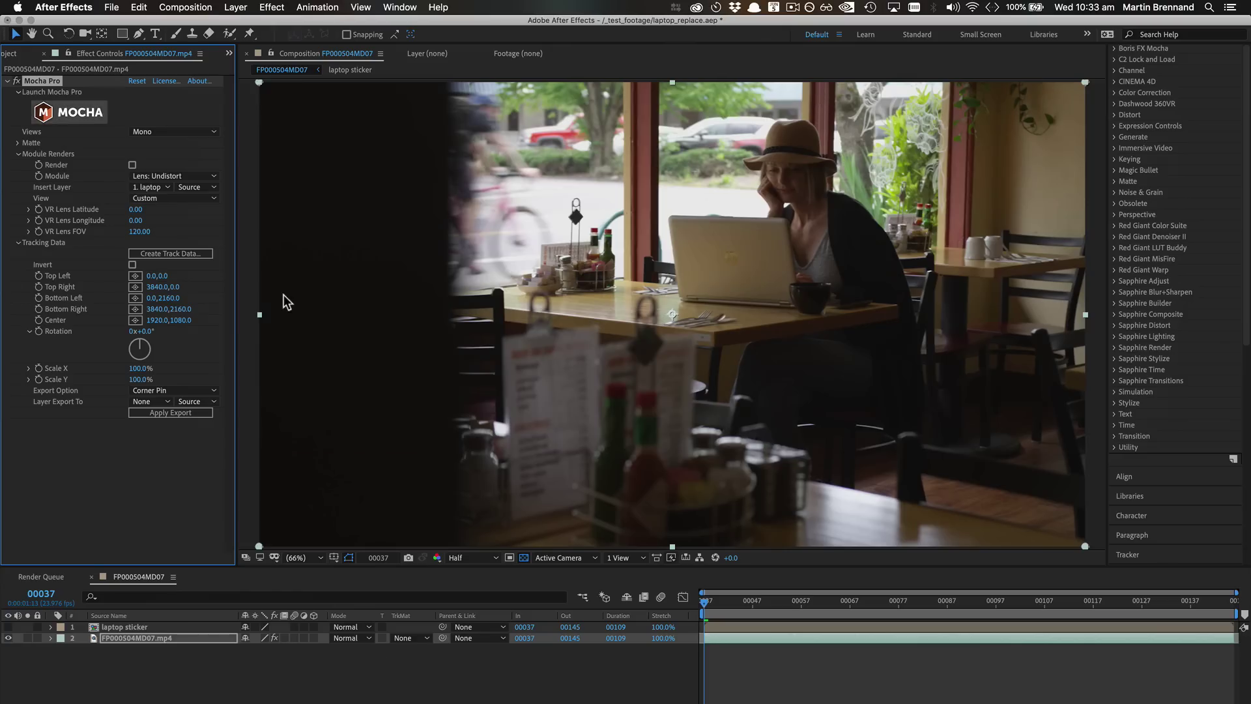
left_click(192, 256)
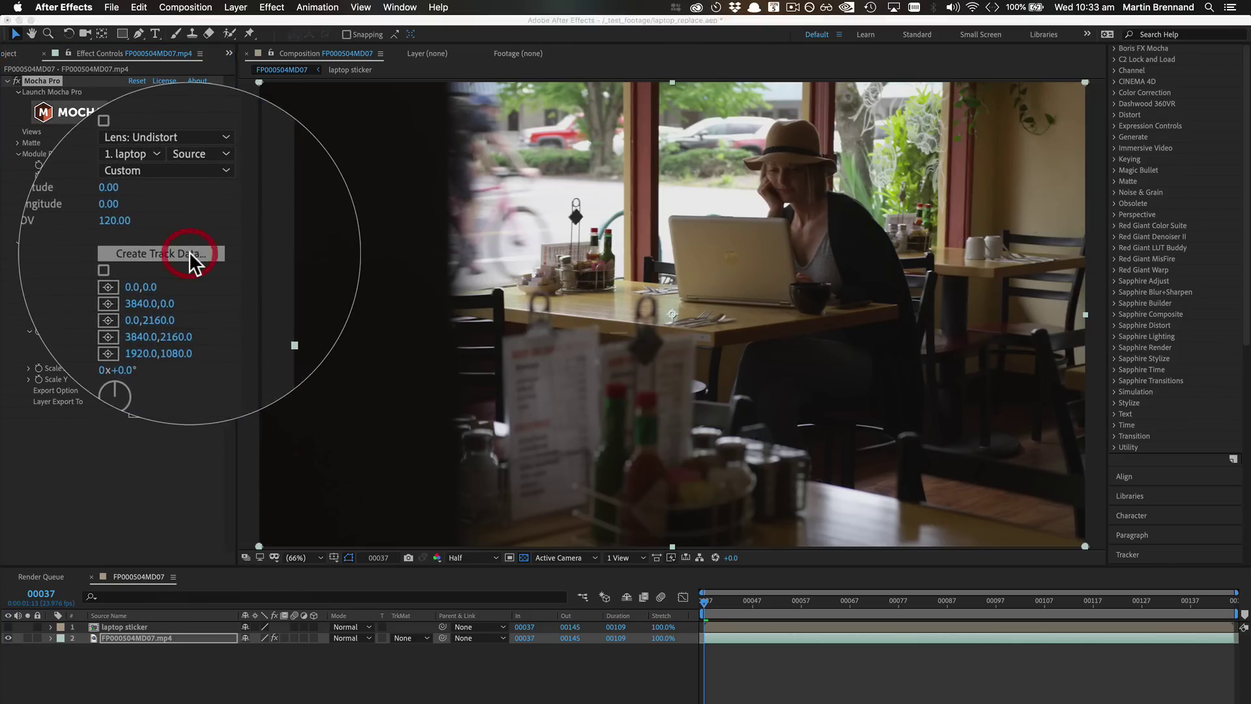
left_click(582, 295)
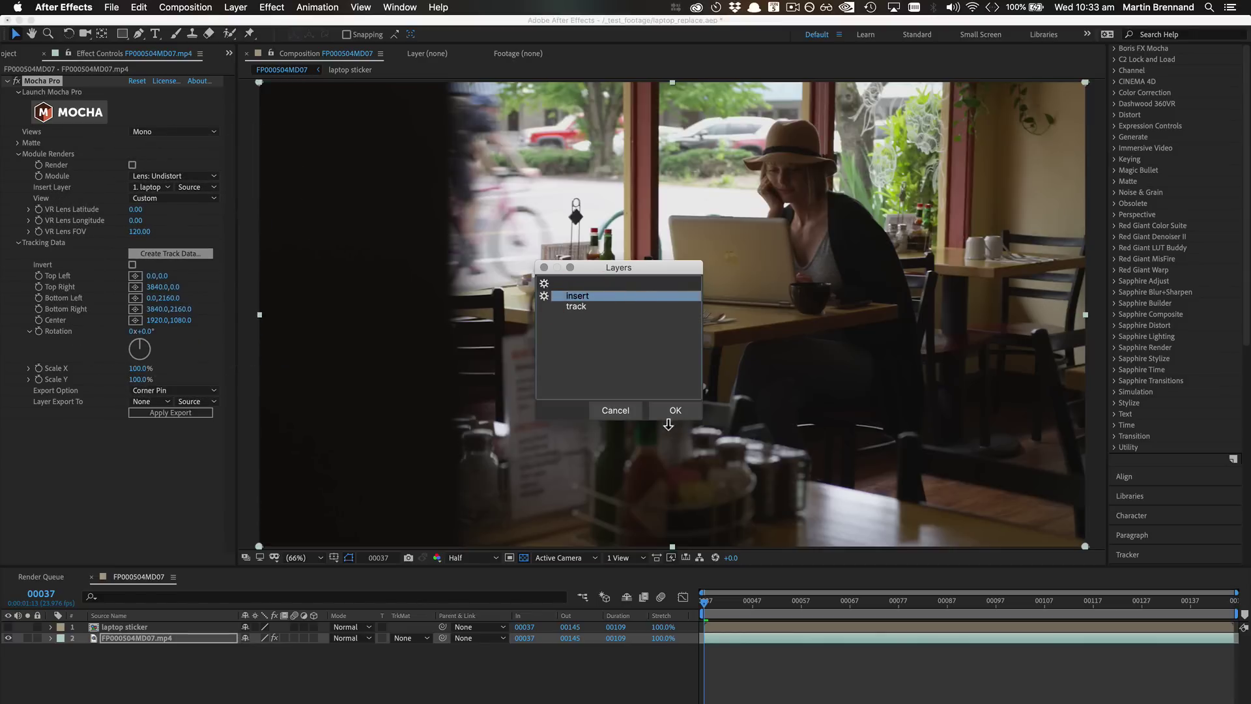
left_click(675, 410)
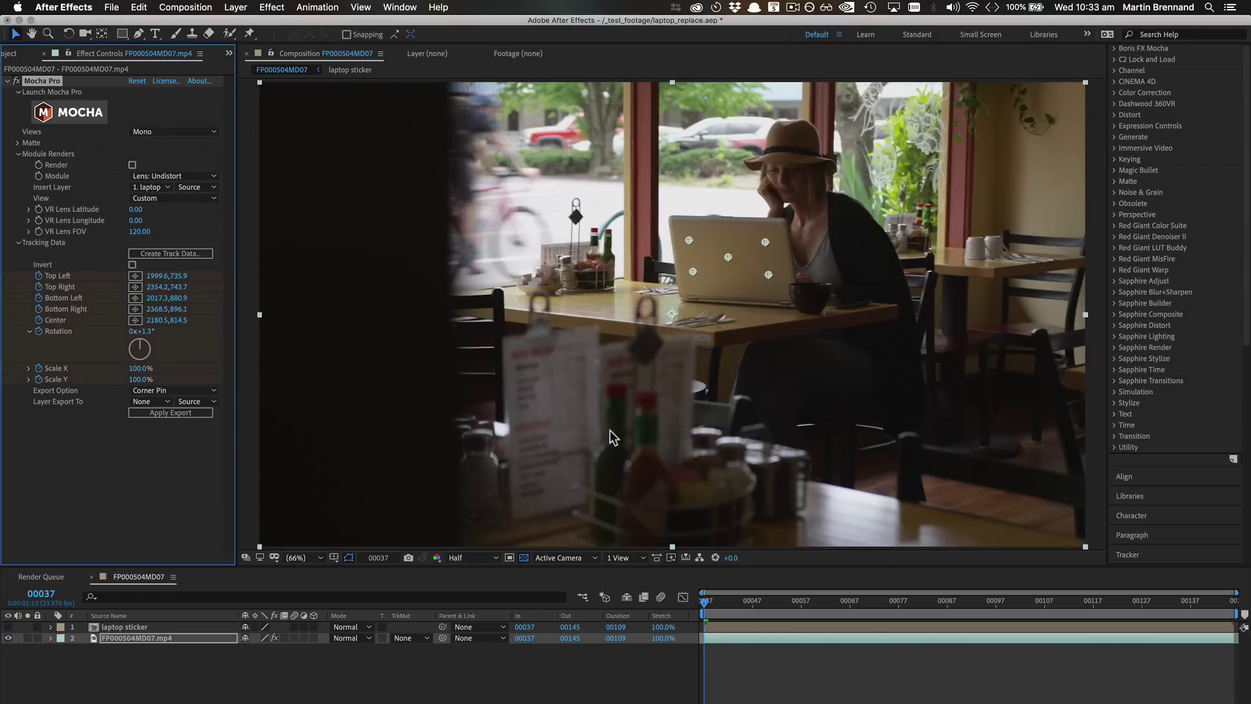
Step: Apply a CC Power Pin export to the laptop sticker layer
left_click(173, 390)
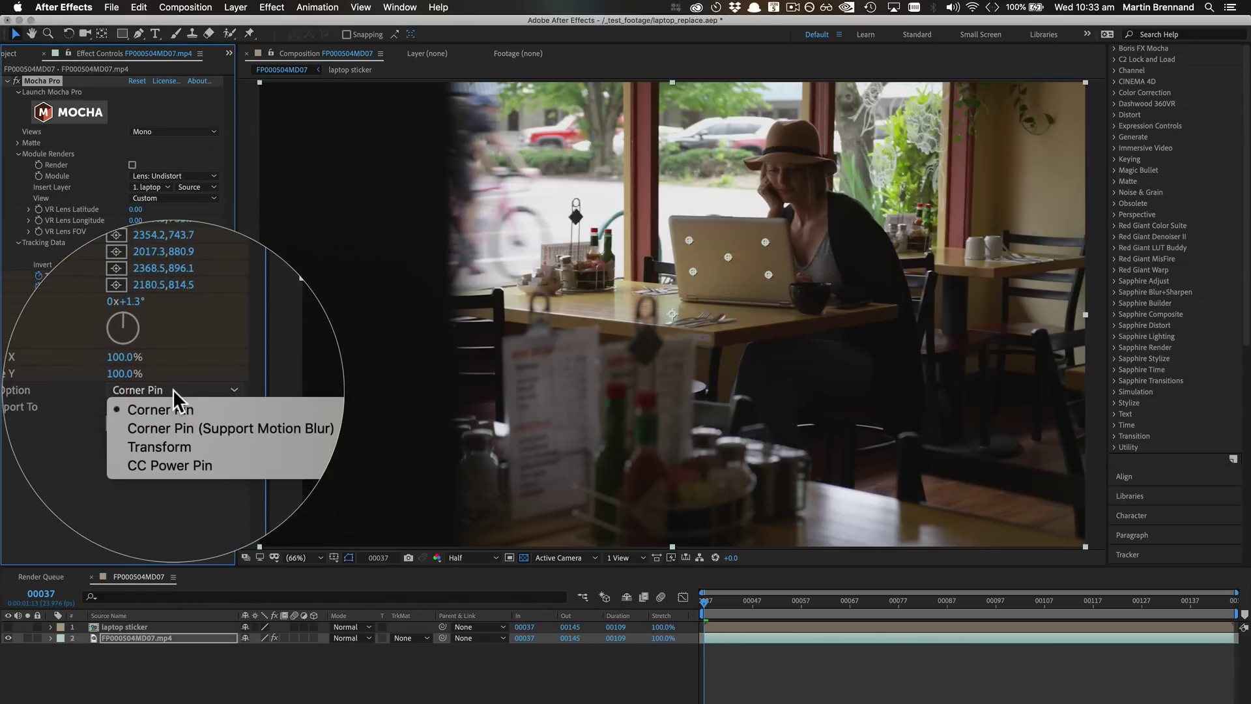
left_click(171, 441)
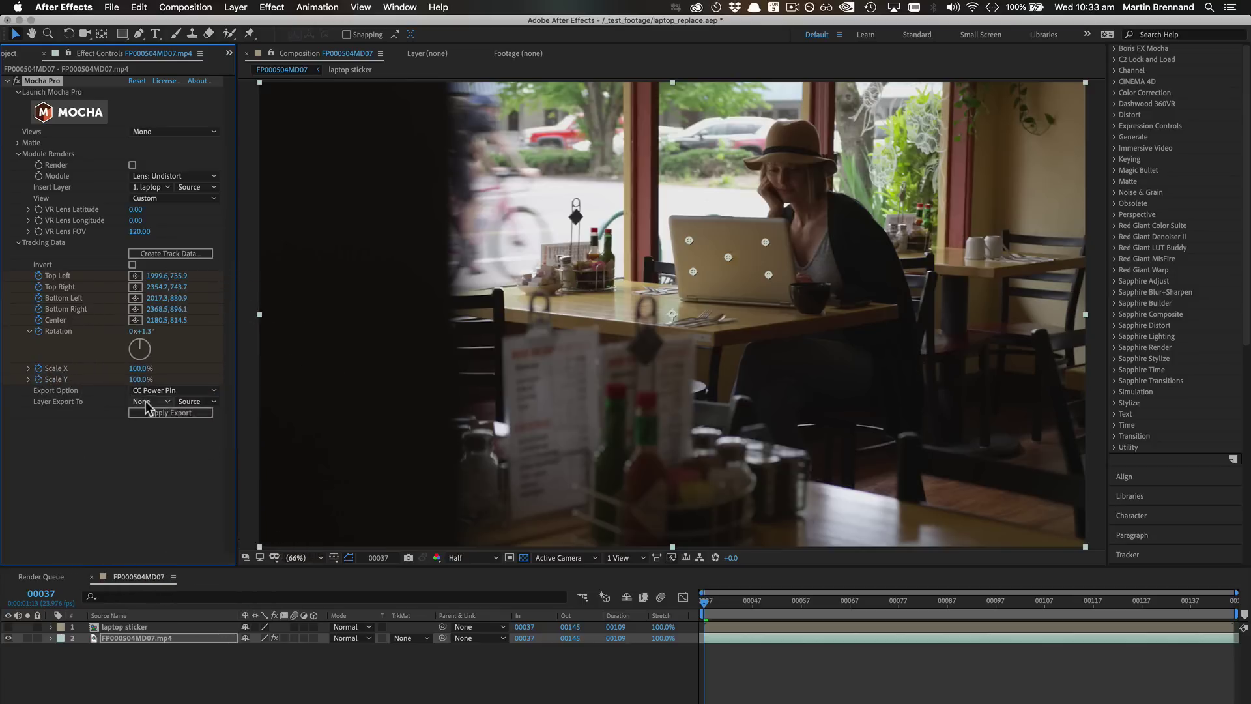
left_click(177, 413)
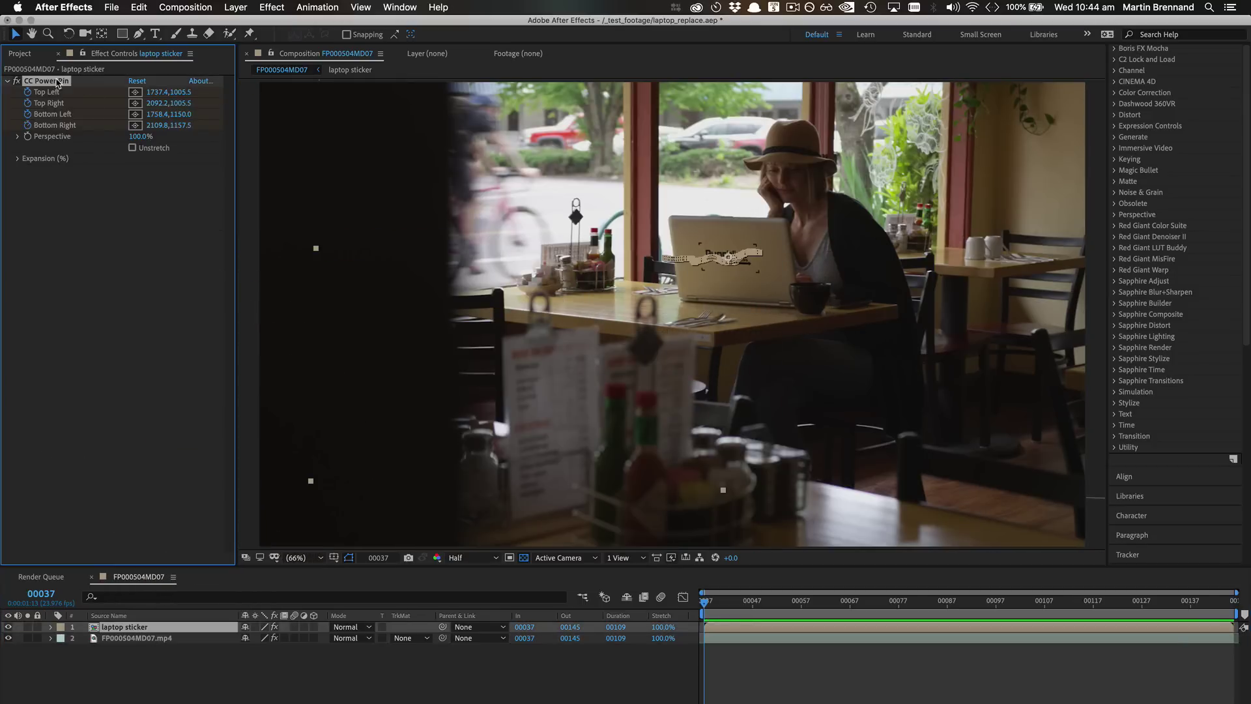
Step: Scrub the timeline to preview the pinned sticker and flag track, and check the saved layouts list
left_click_drag(715, 605, 1164, 627)
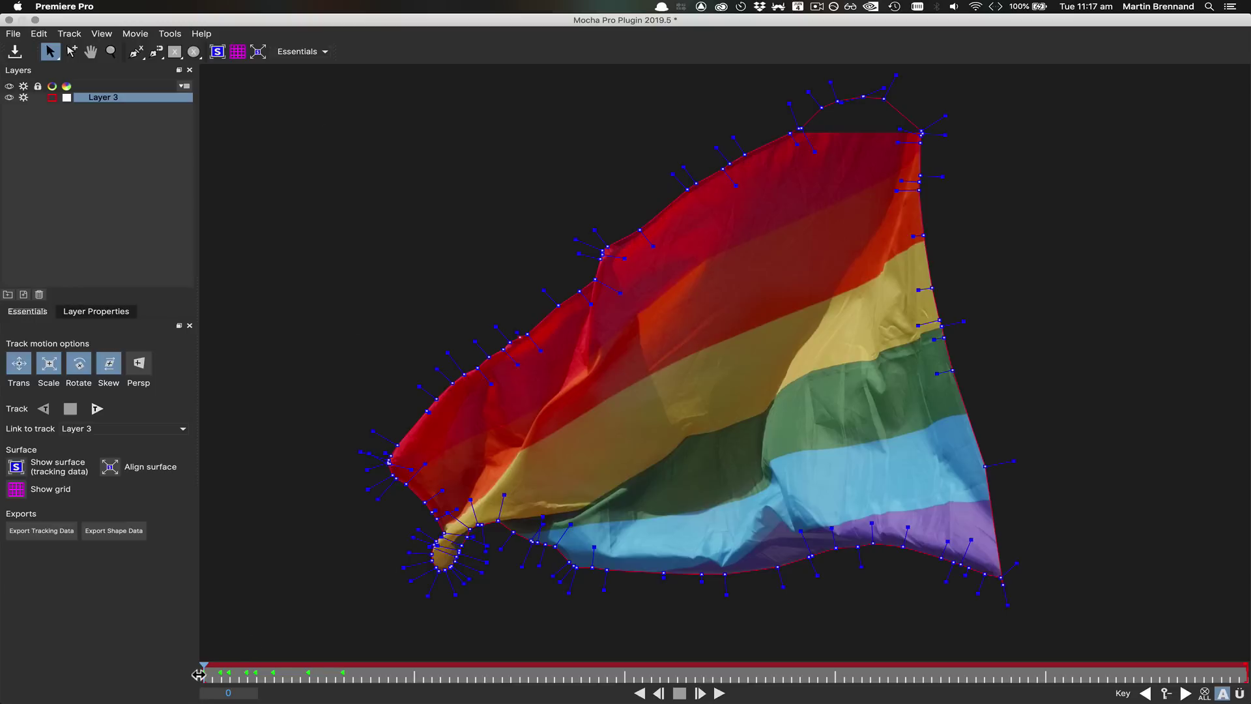
left_click_drag(198, 674, 158, 669)
left_click(289, 57)
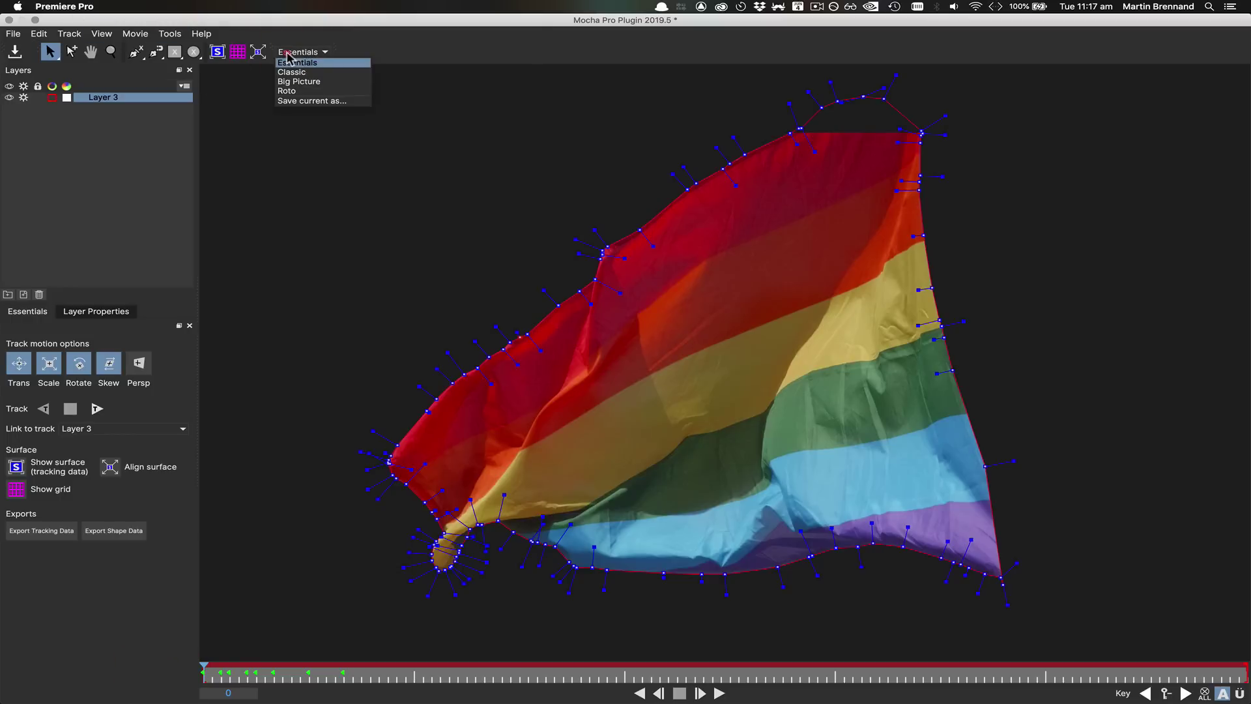
left_click(281, 55)
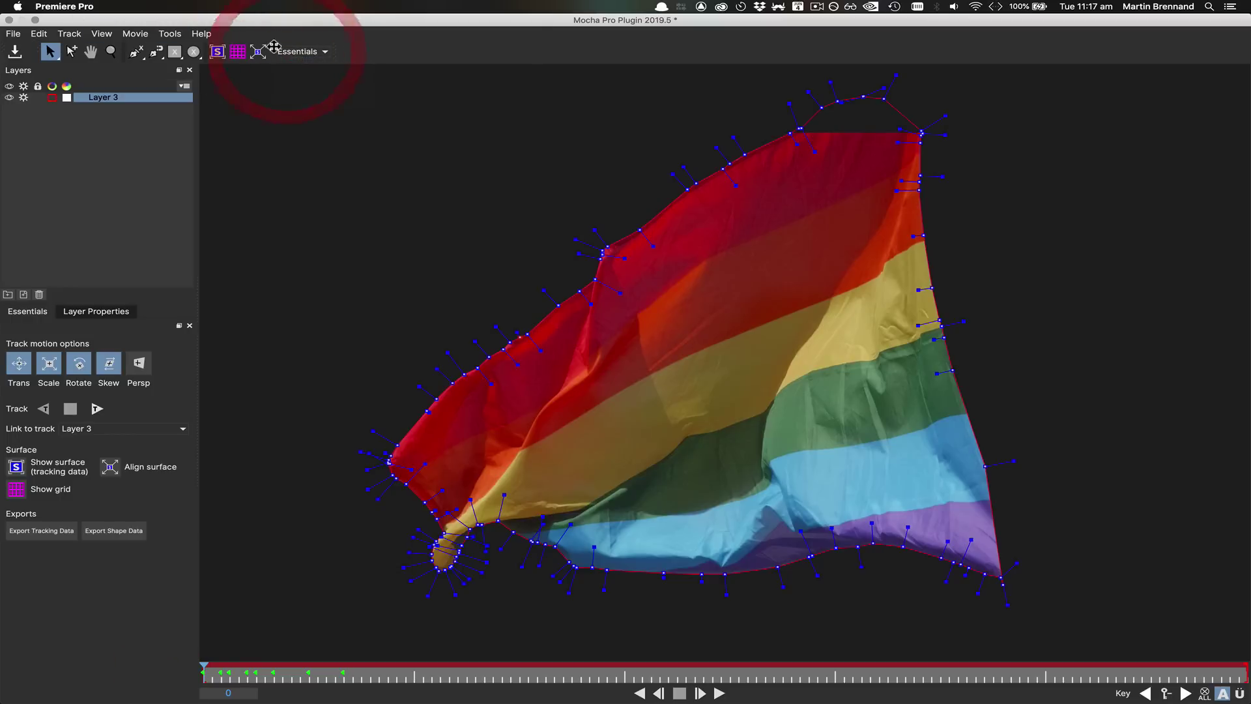
Step: Add the advanced tools to the toolbar, show all timeline controls, and jump to the clip's end
right_click(342, 51)
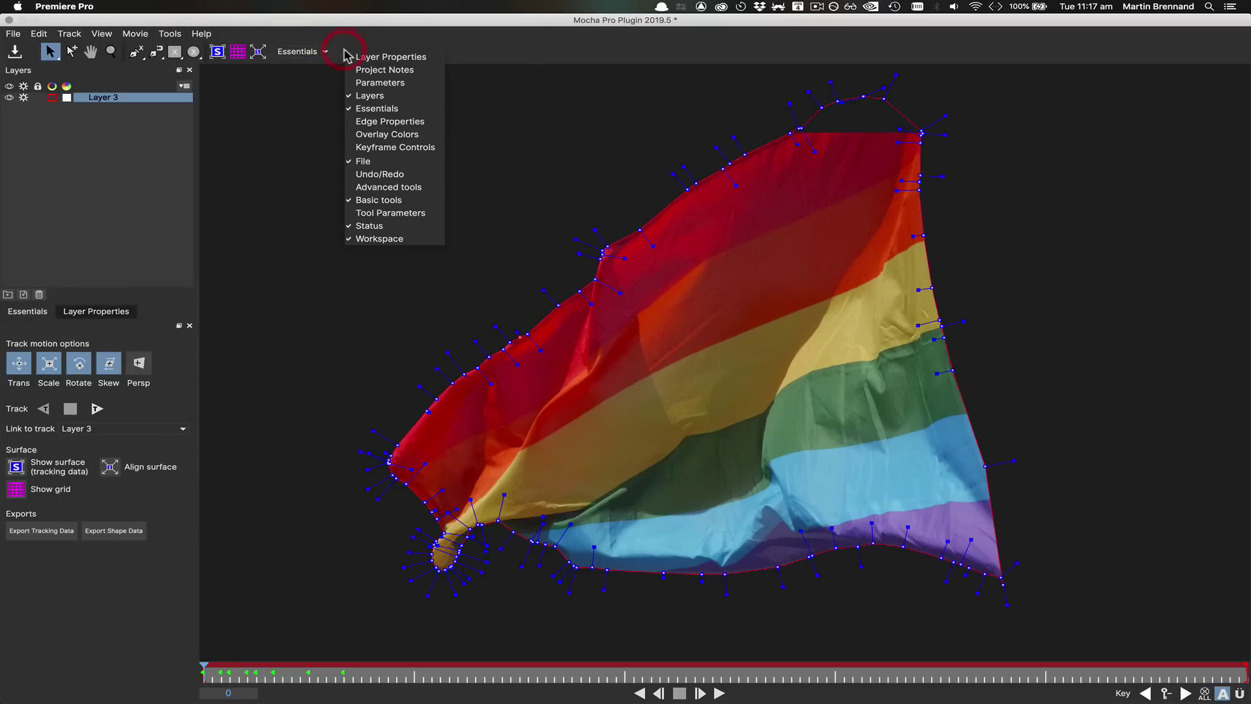
left_click(398, 188)
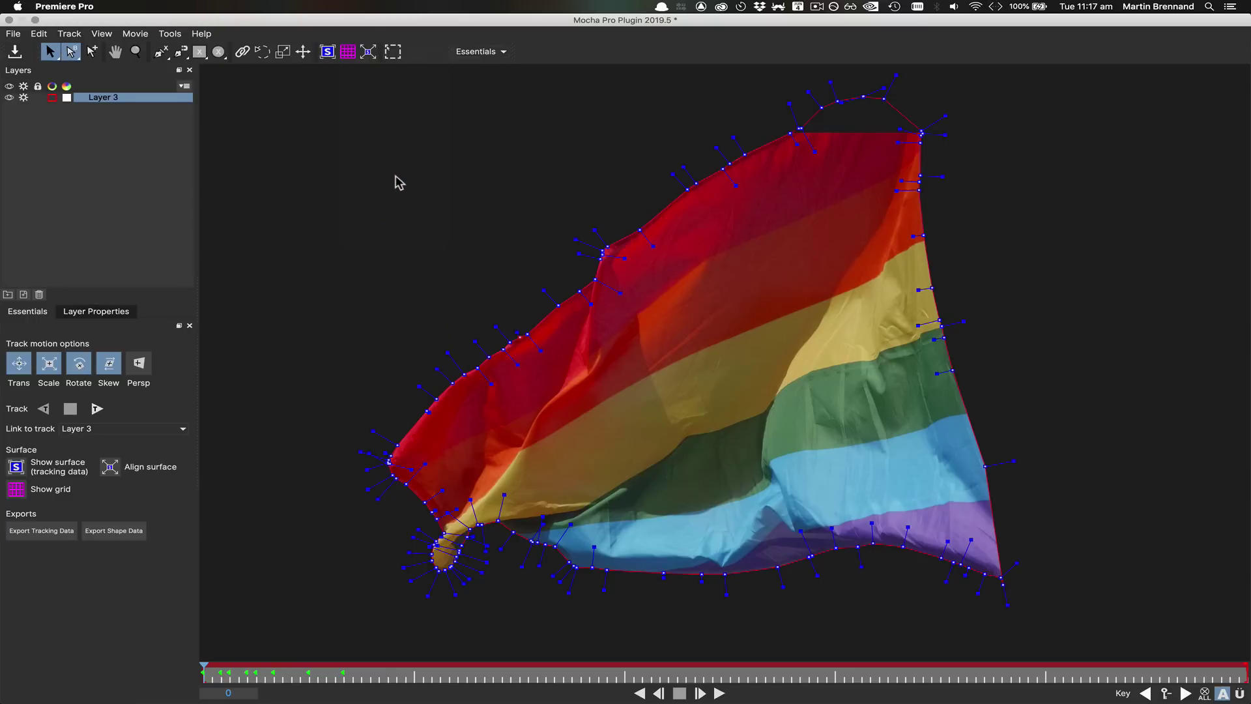
right_click(501, 694)
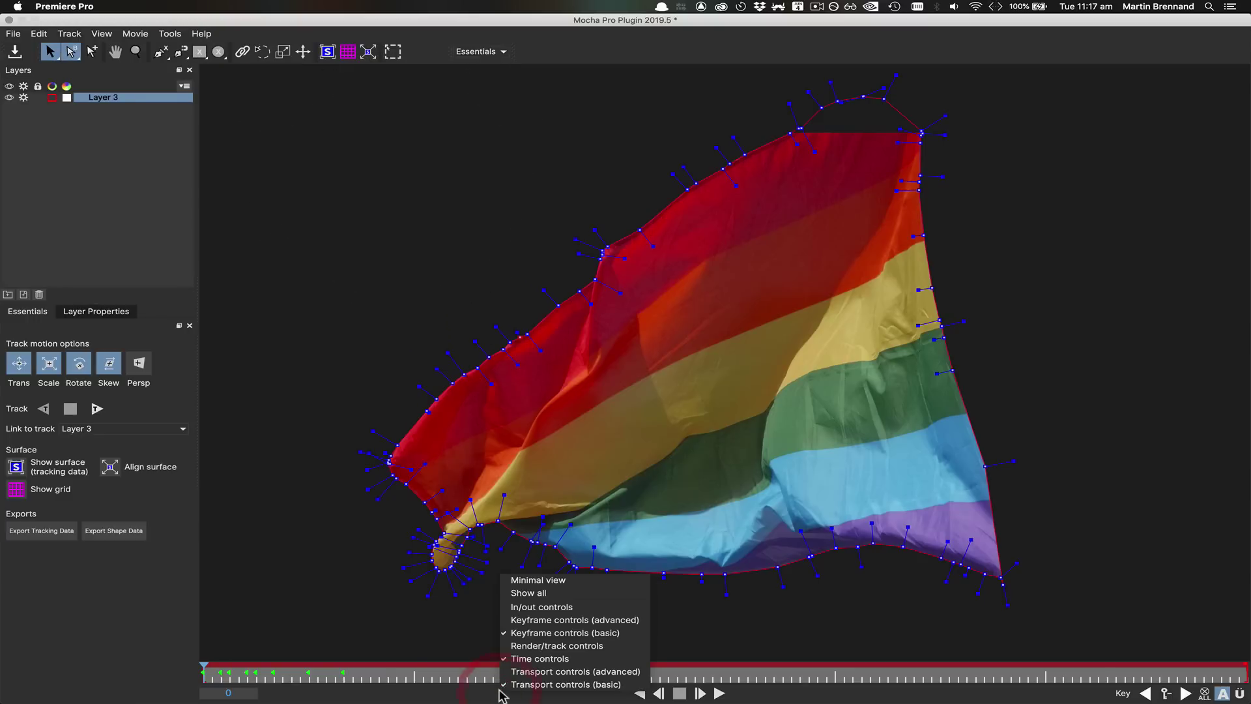
left_click(536, 592)
left_click(657, 693)
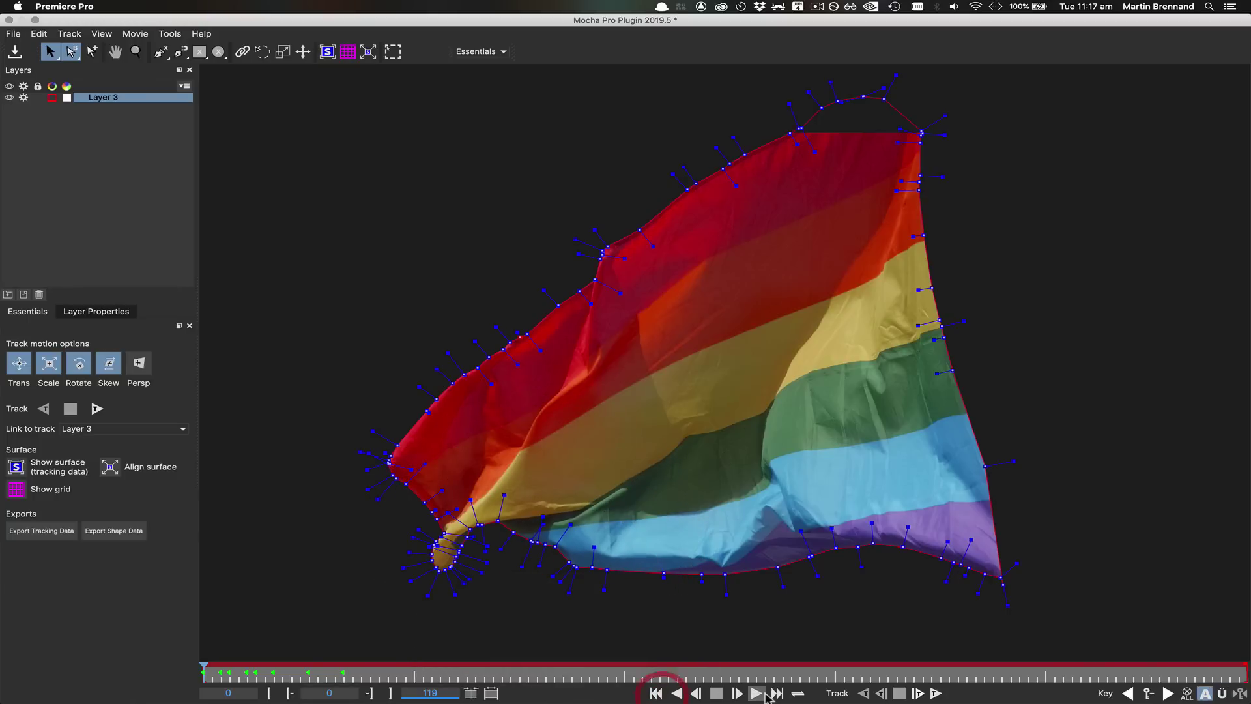
Step: Return to frame 0 and save the current layout as Essentials "Advanced"
left_click(776, 693)
left_click(657, 693)
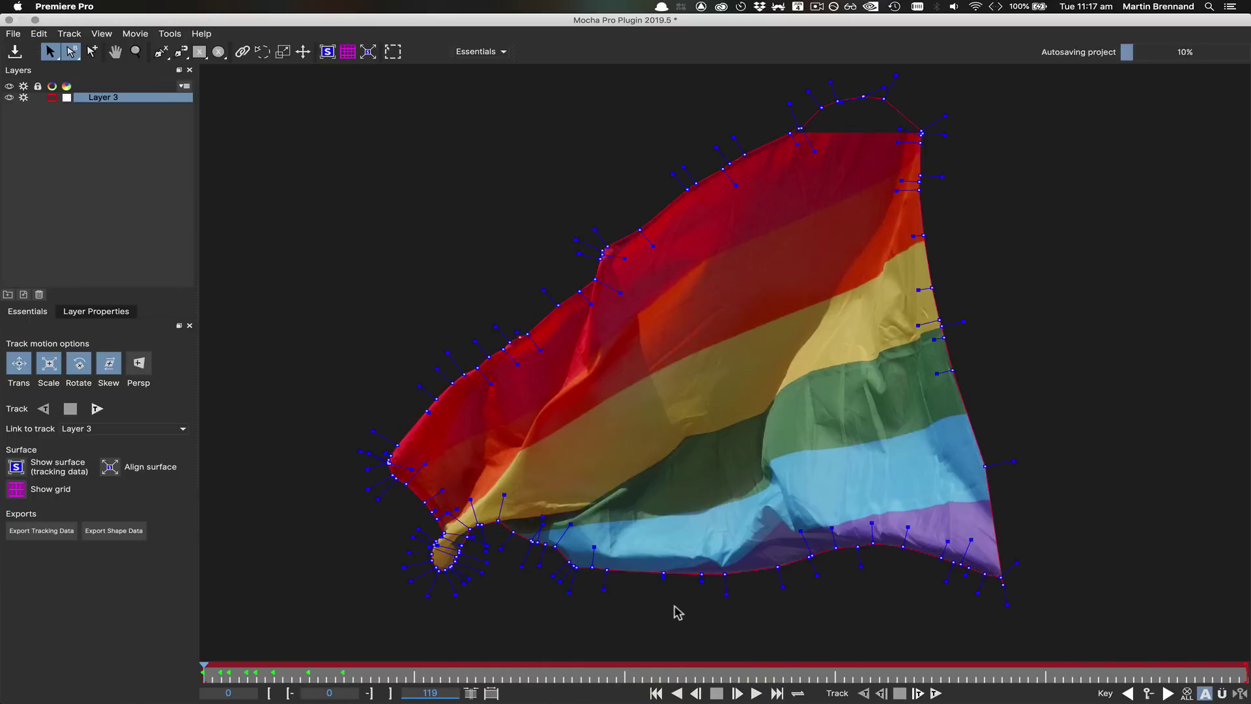
left_click(501, 56)
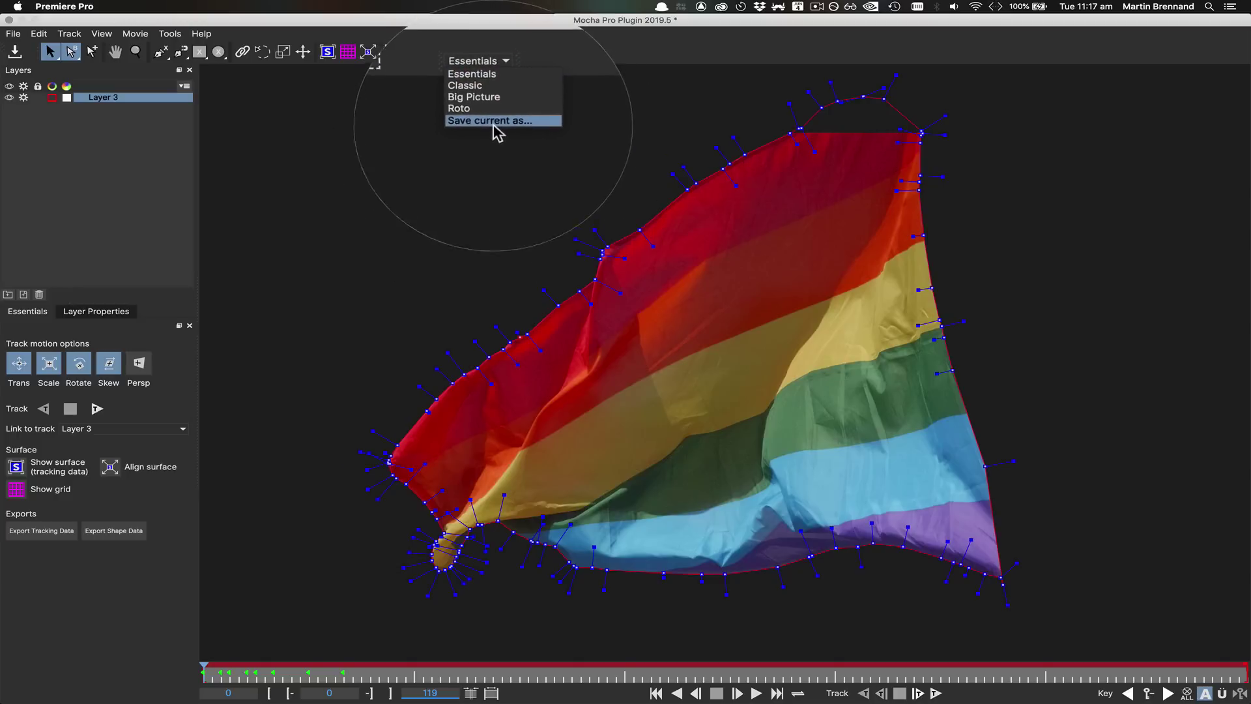
left_click(487, 101)
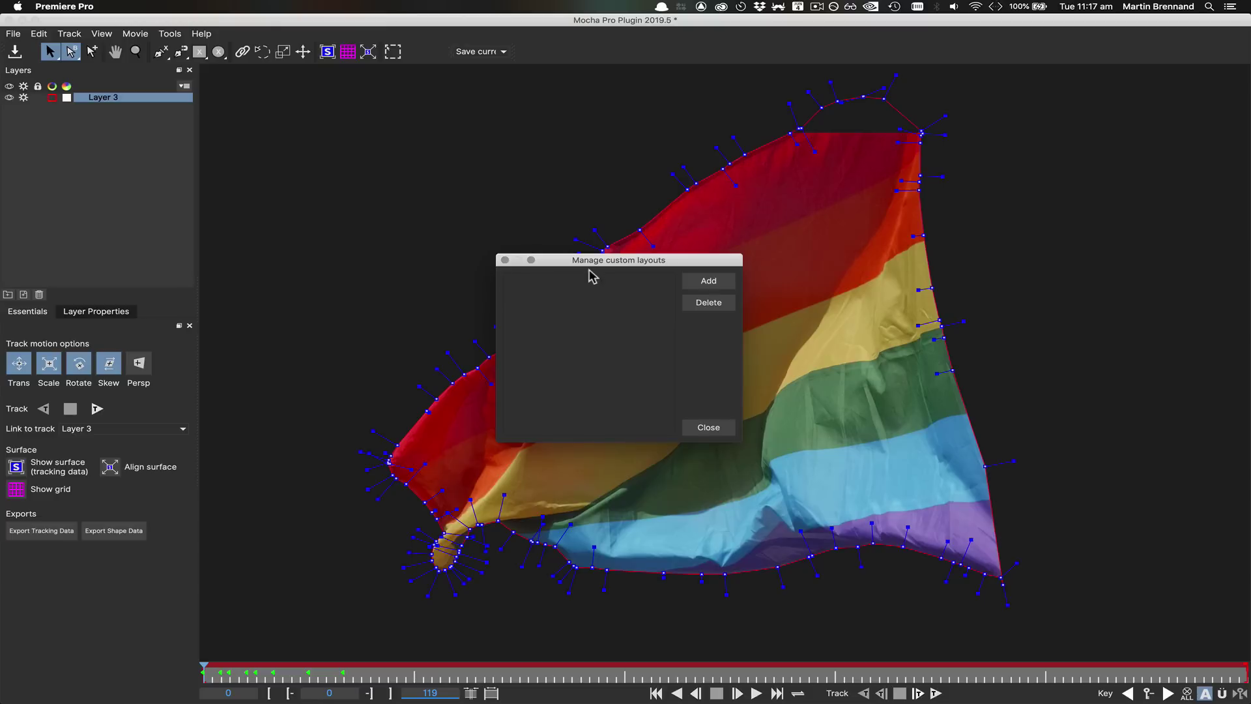
type("Essentials")
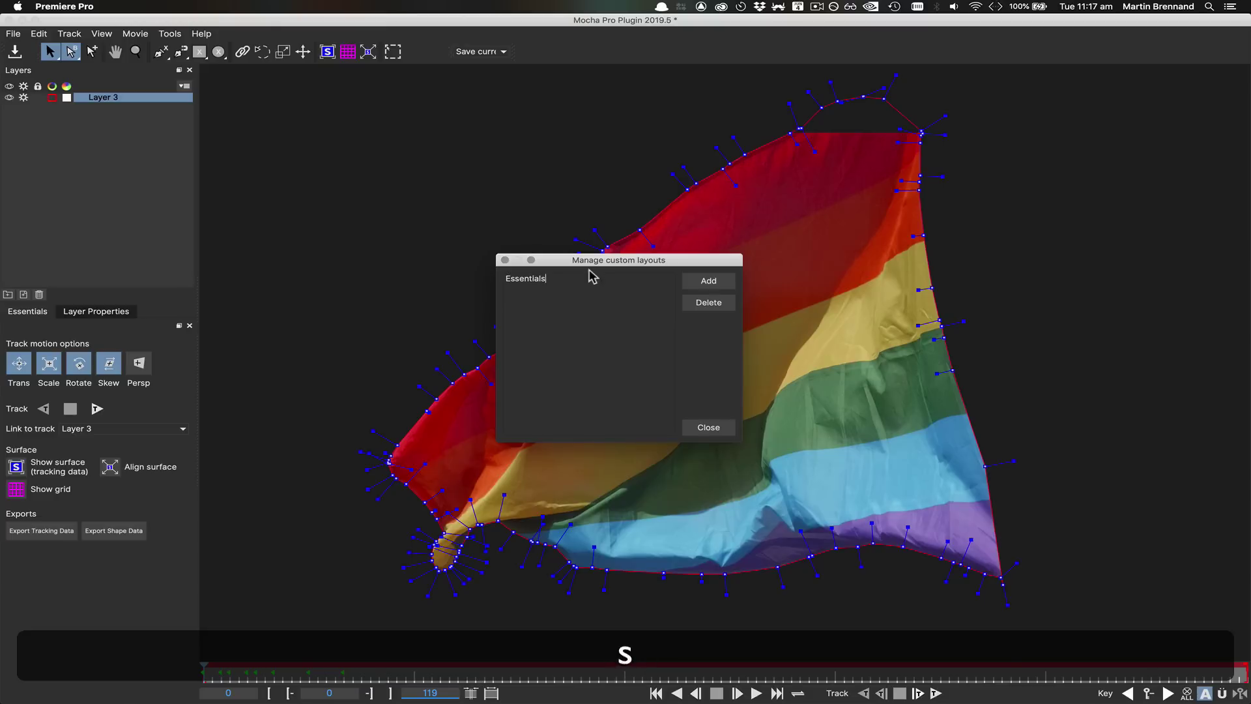
type(" \"Advanced\"")
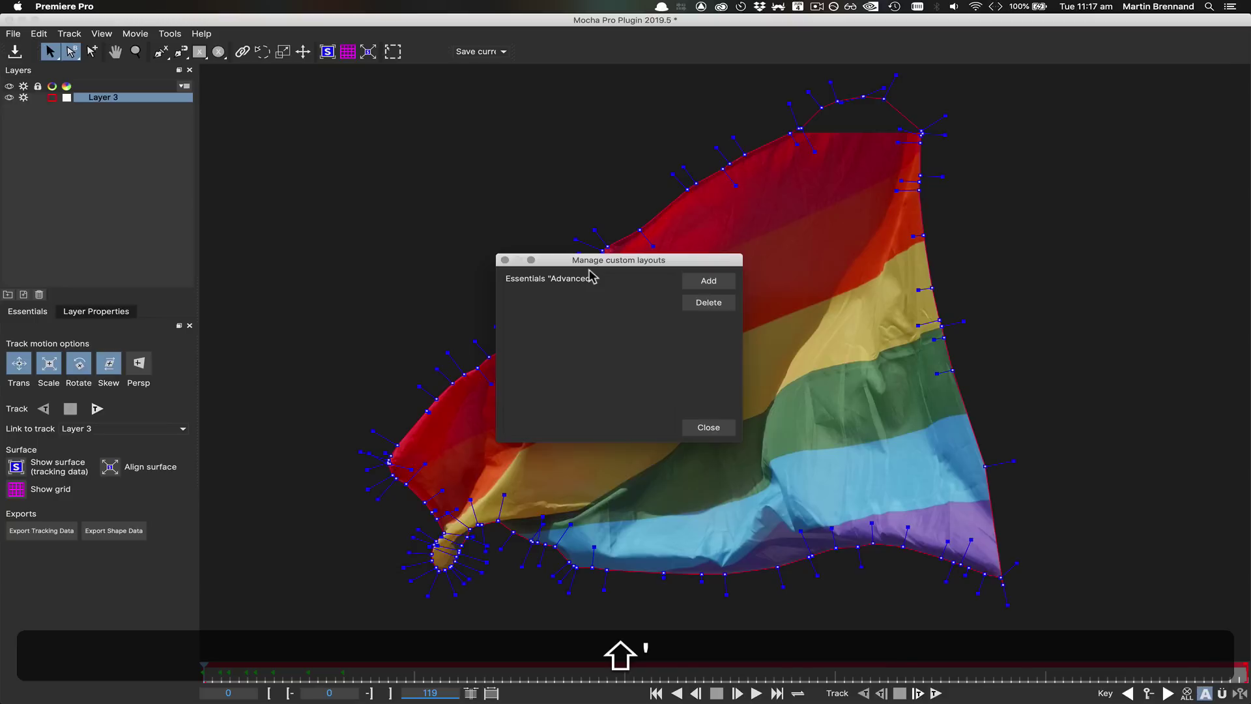
left_click(695, 281)
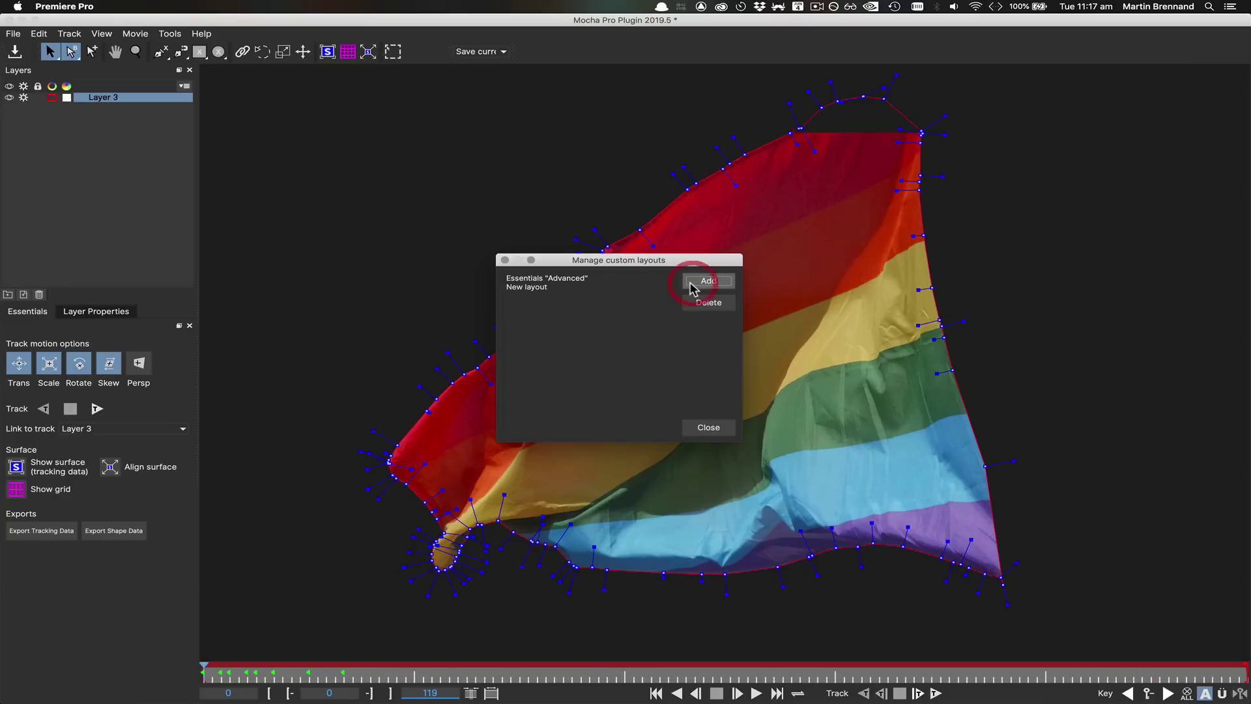
Step: Delete the extra New layout entry and close the custom layouts manager
left_click(547, 287)
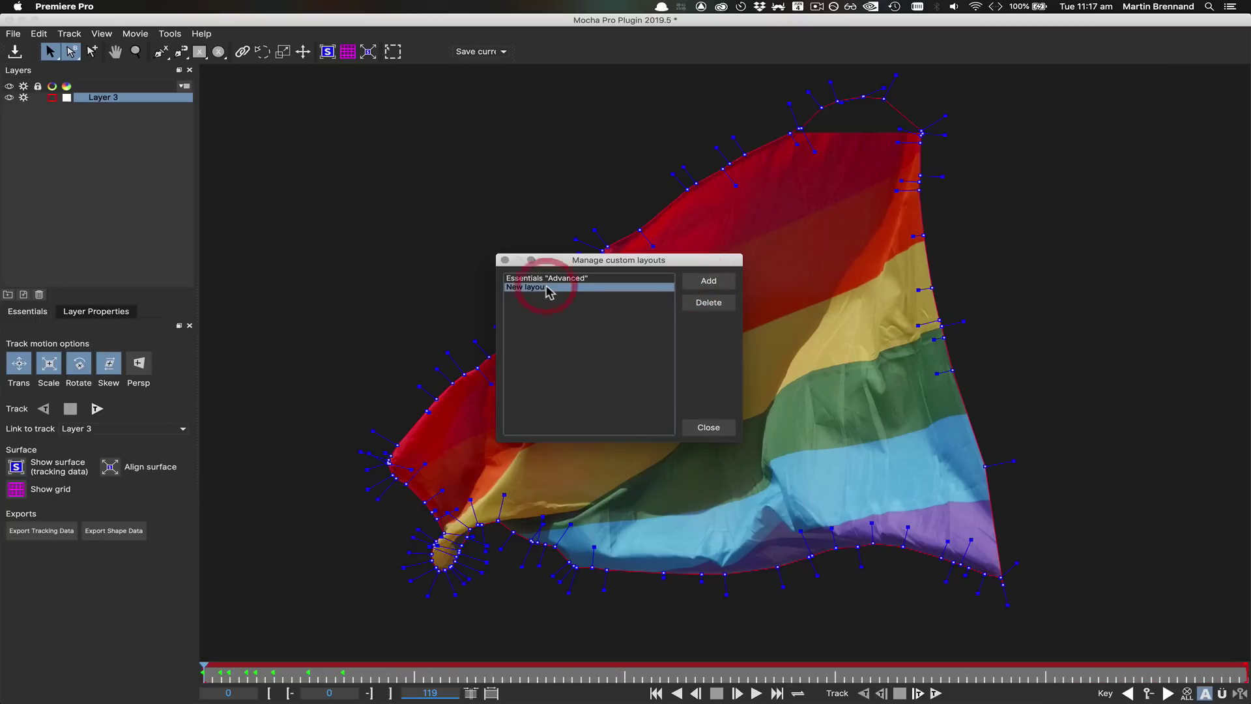
left_click(696, 303)
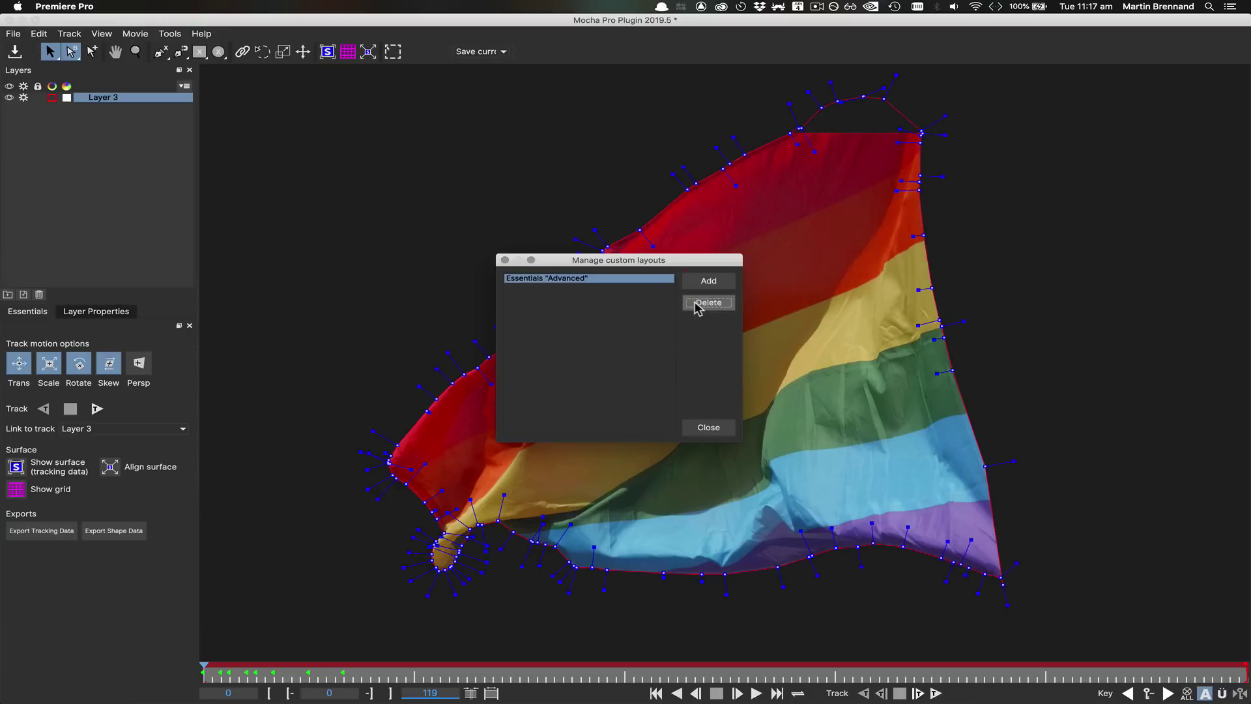
left_click(723, 429)
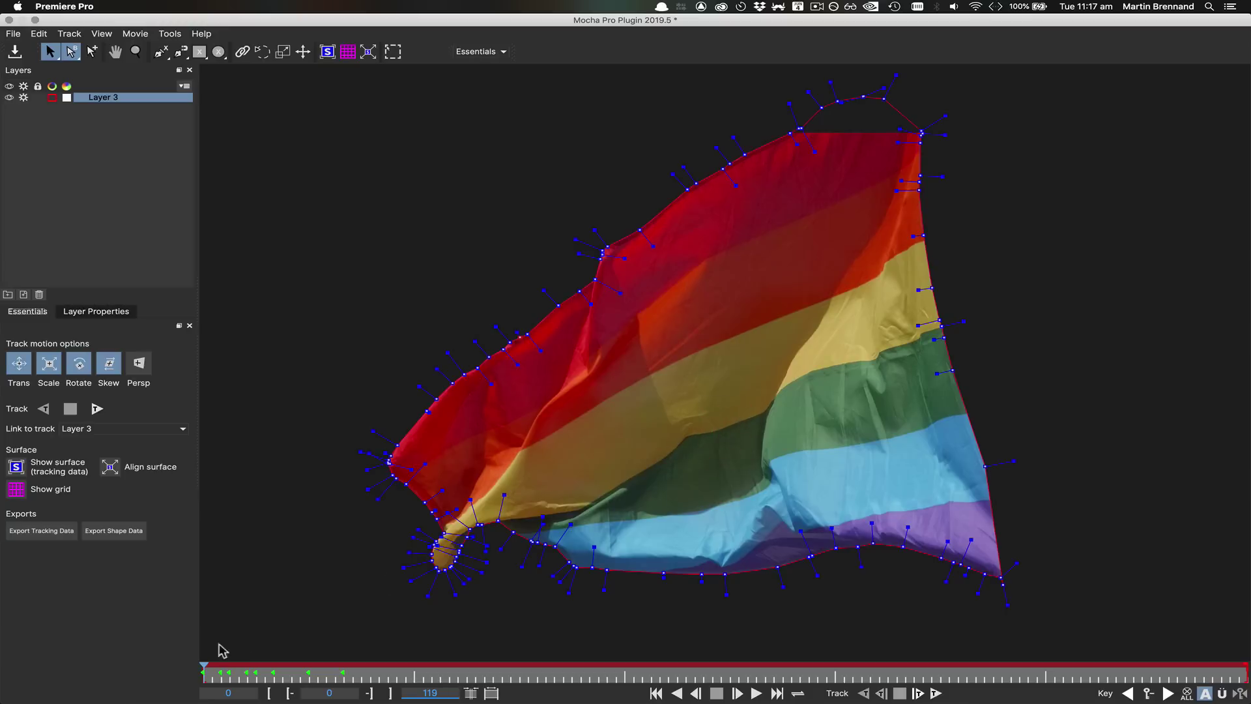
Step: Switch to the Classic layout, then load the saved Essentials "Advanced" layout
left_click(487, 53)
left_click(486, 73)
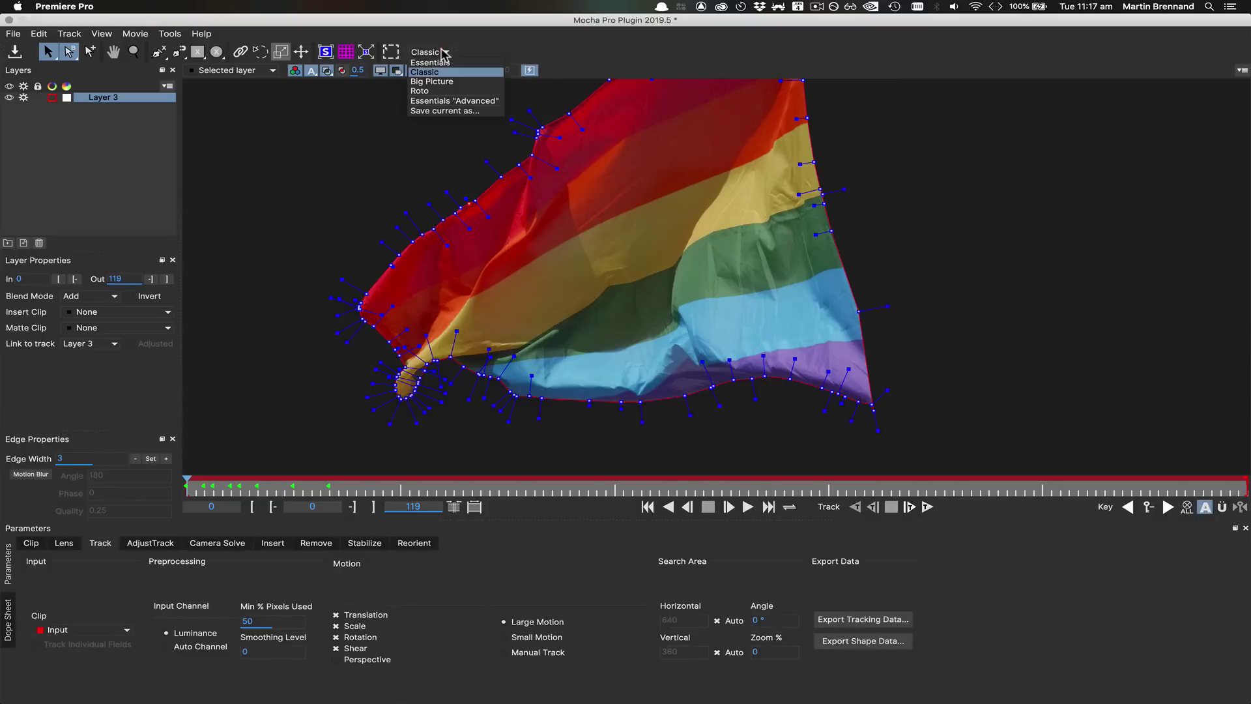
left_click(447, 101)
left_click(102, 34)
mouse_move(113, 129)
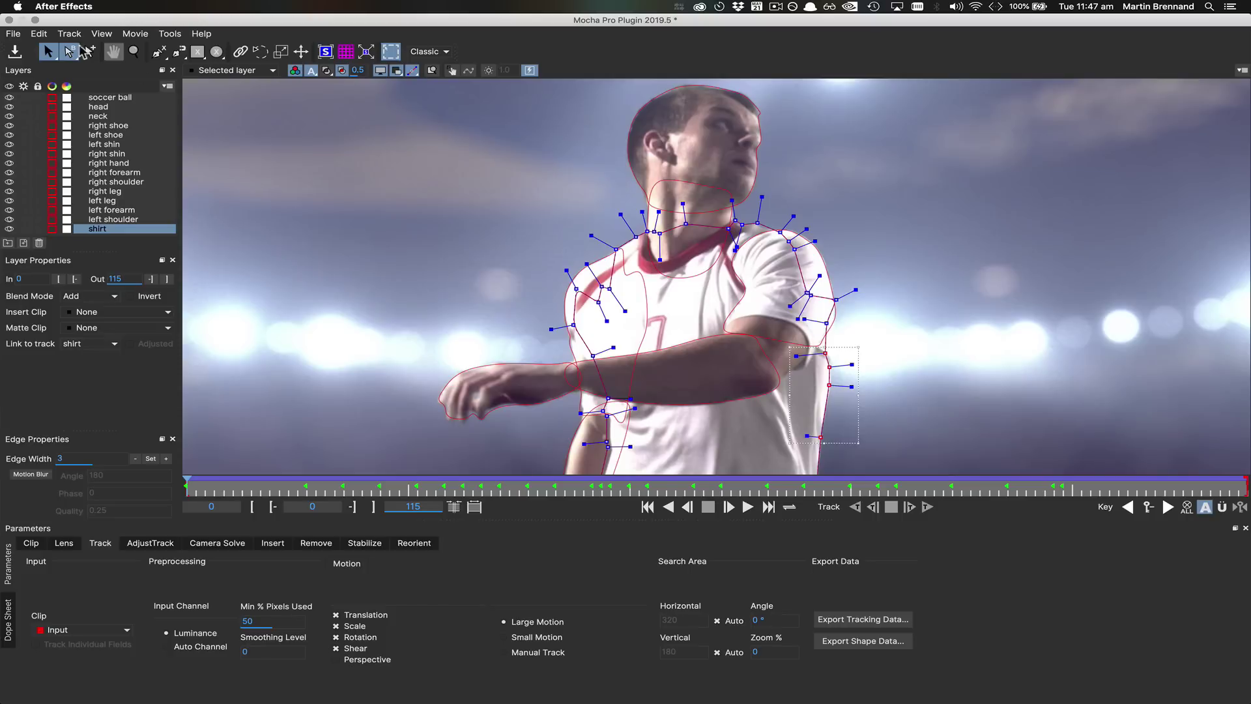
Step: Set autosave to every 5 minutes with 5 backups, inspect autosave_history, then view Flame's Blur node
left_click(13, 34)
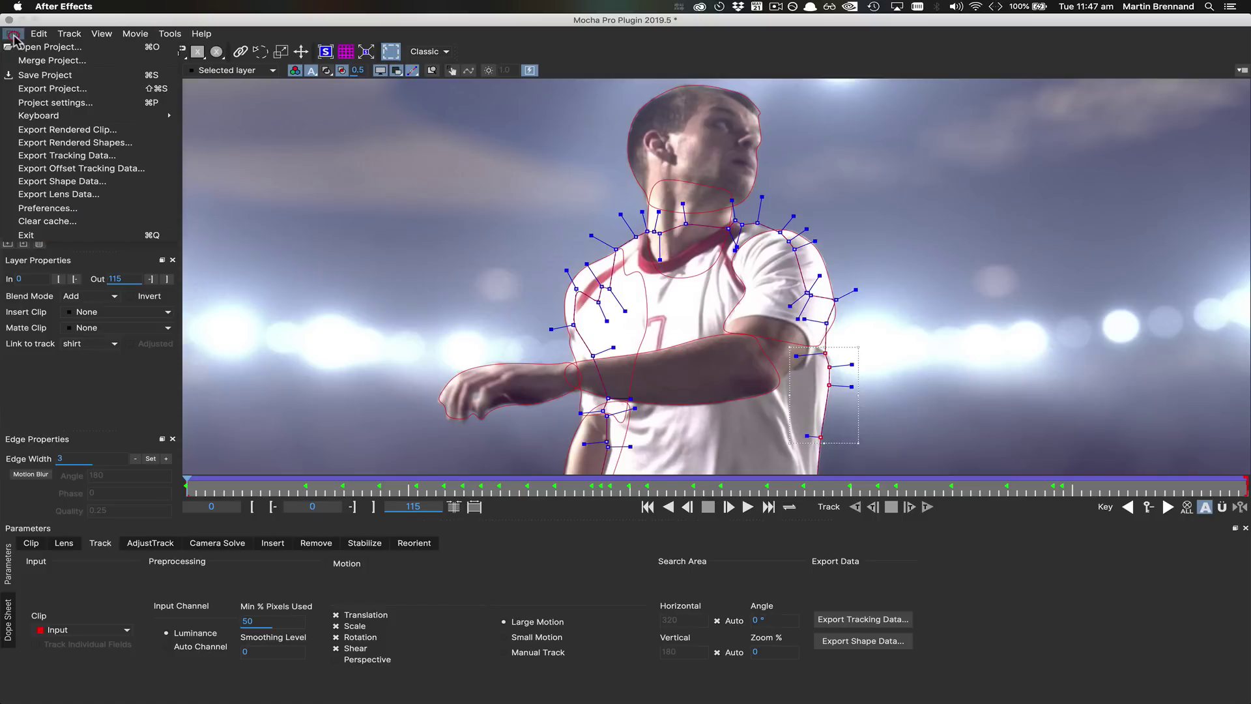
left_click(49, 208)
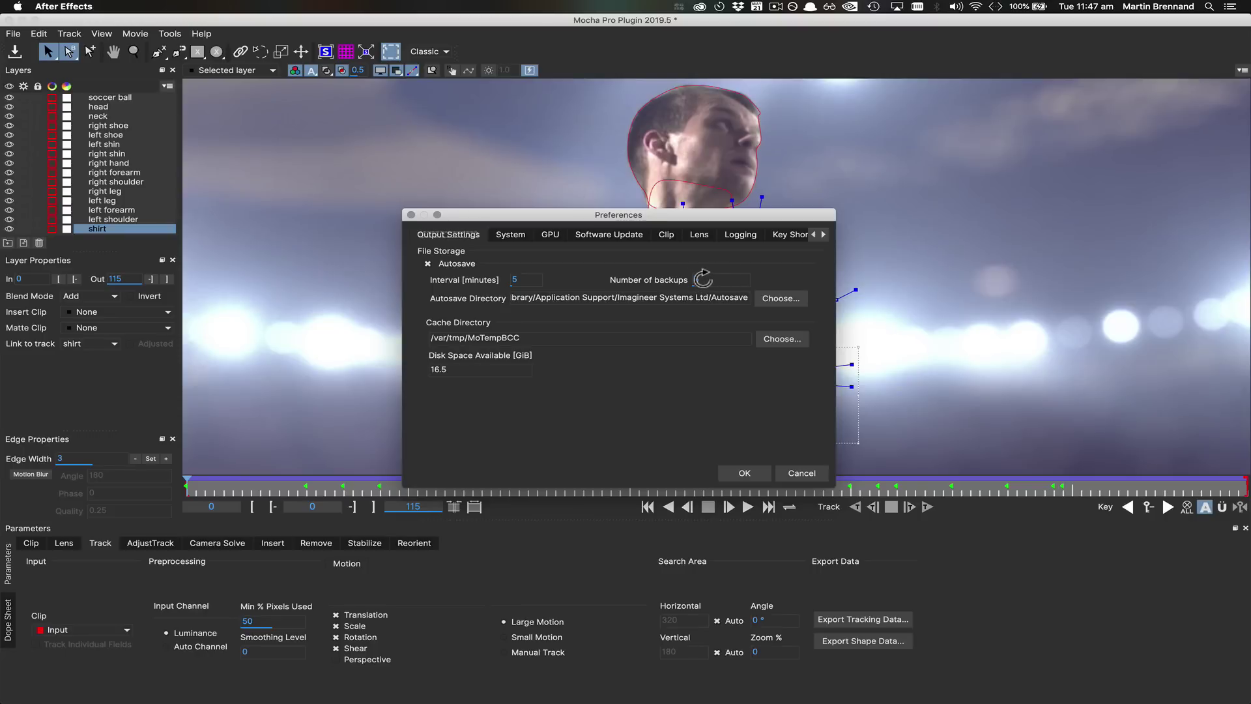
left_click(781, 300)
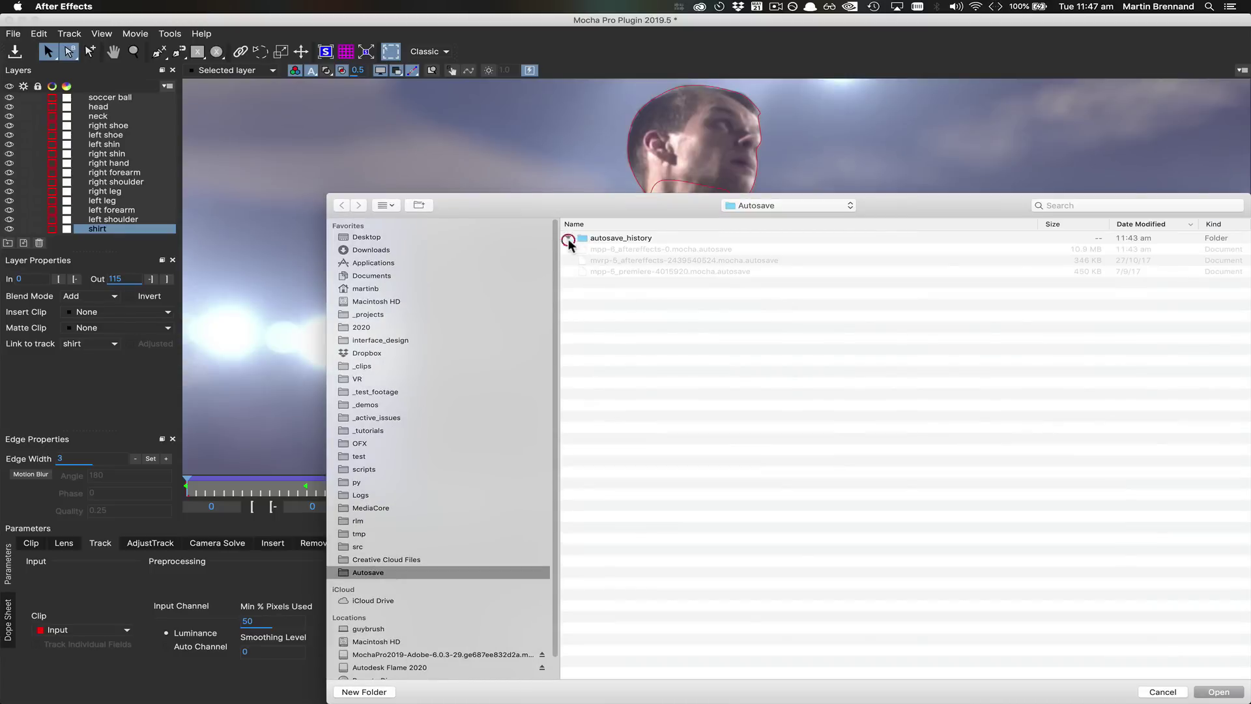
left_click(567, 237)
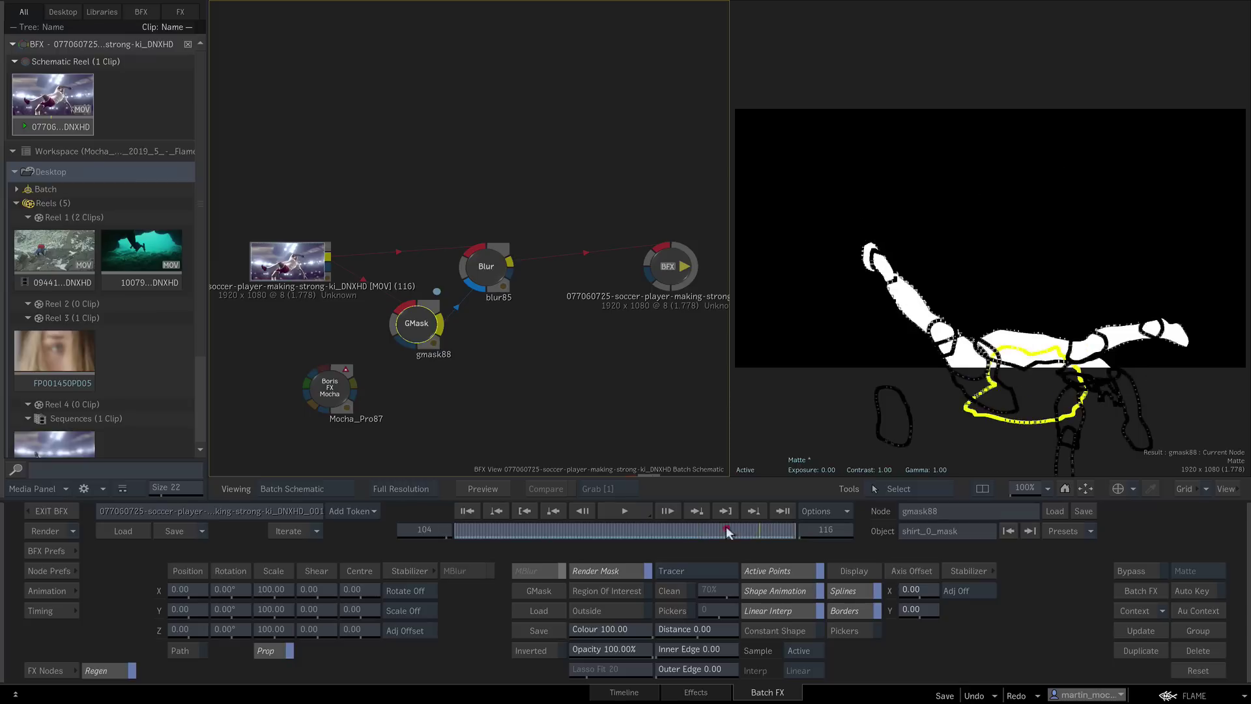
left_click_drag(728, 533, 459, 529)
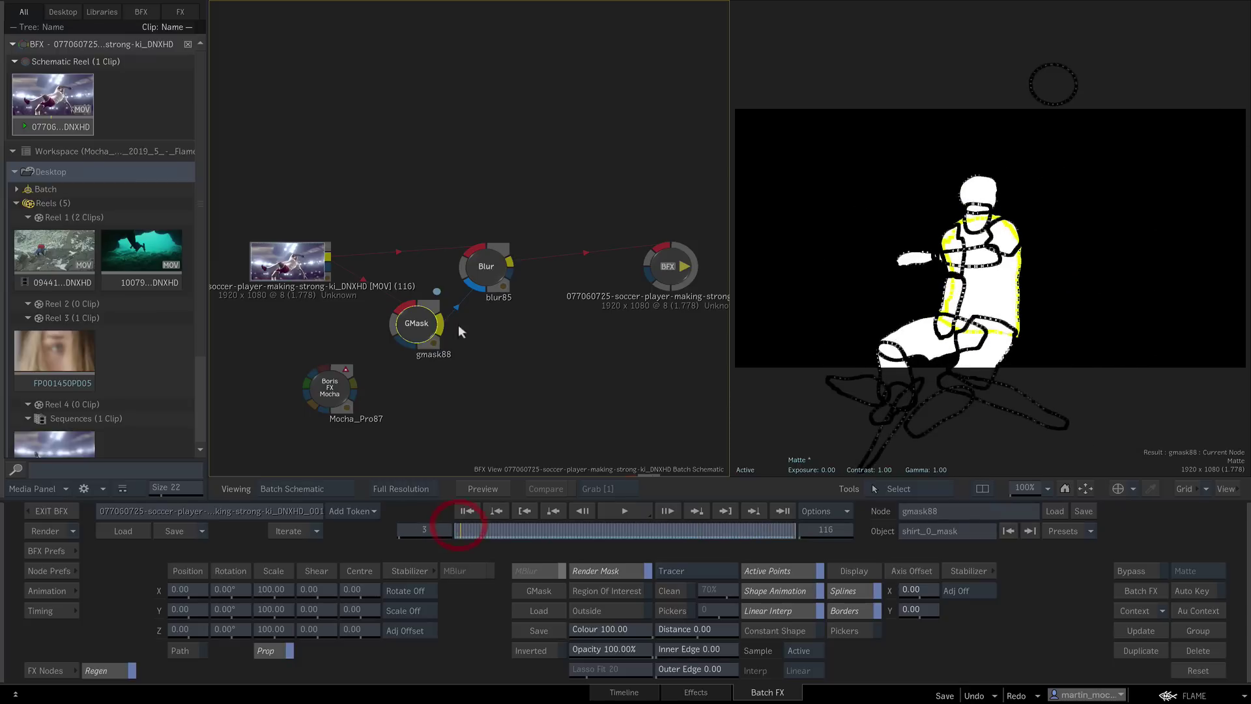
left_click(472, 272)
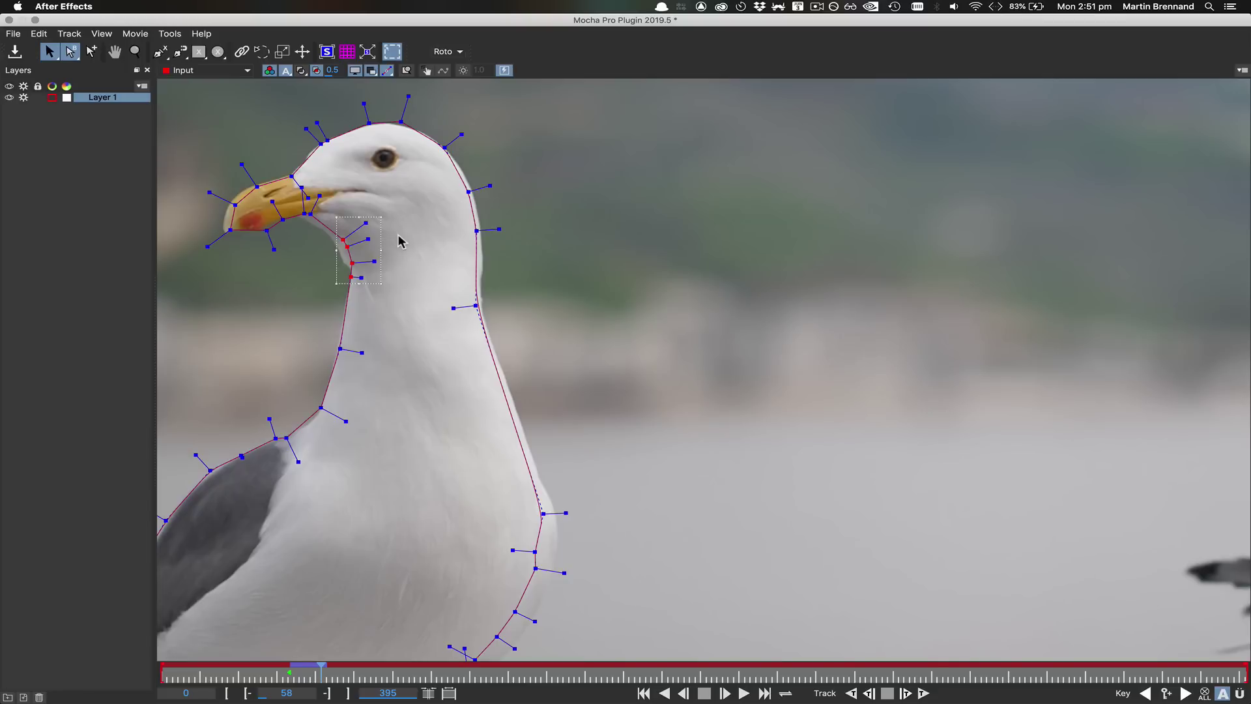
Step: Move the seagull spline's neck point up toward the beak and adjust the beak-tip points
key("alt+s")
left_click(397, 249)
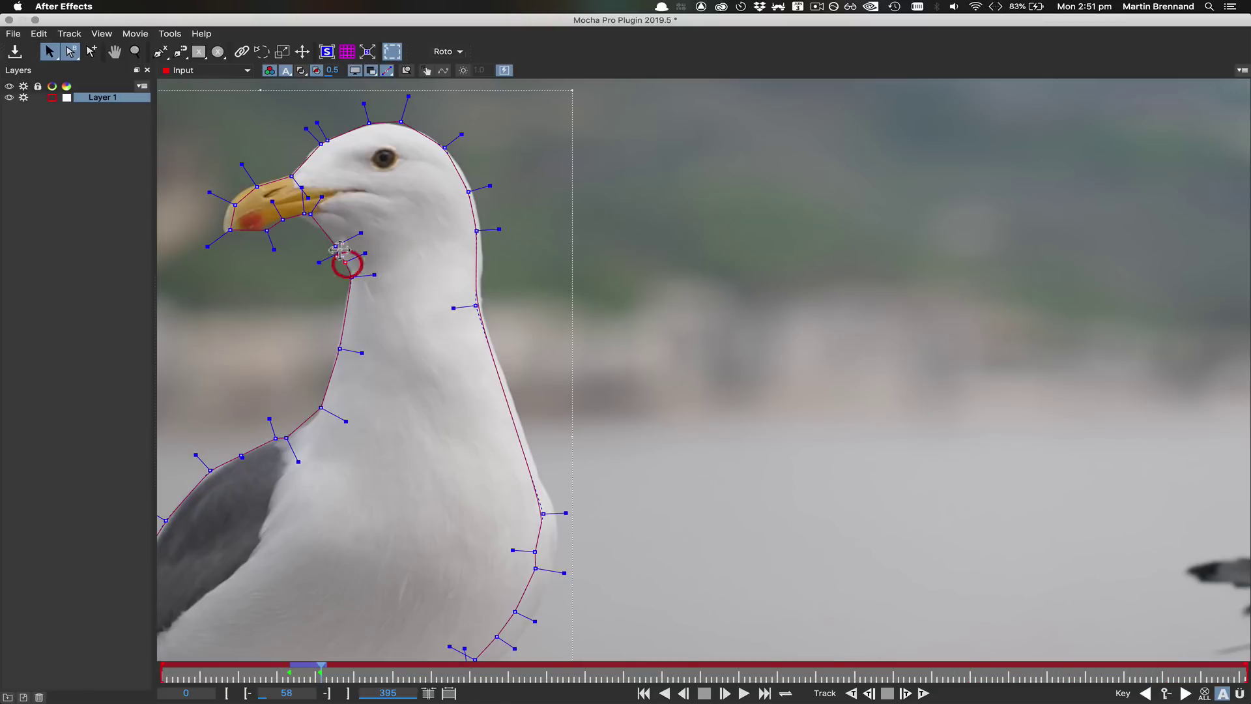
left_click_drag(339, 249, 225, 210)
key("alt+s")
left_click(228, 226)
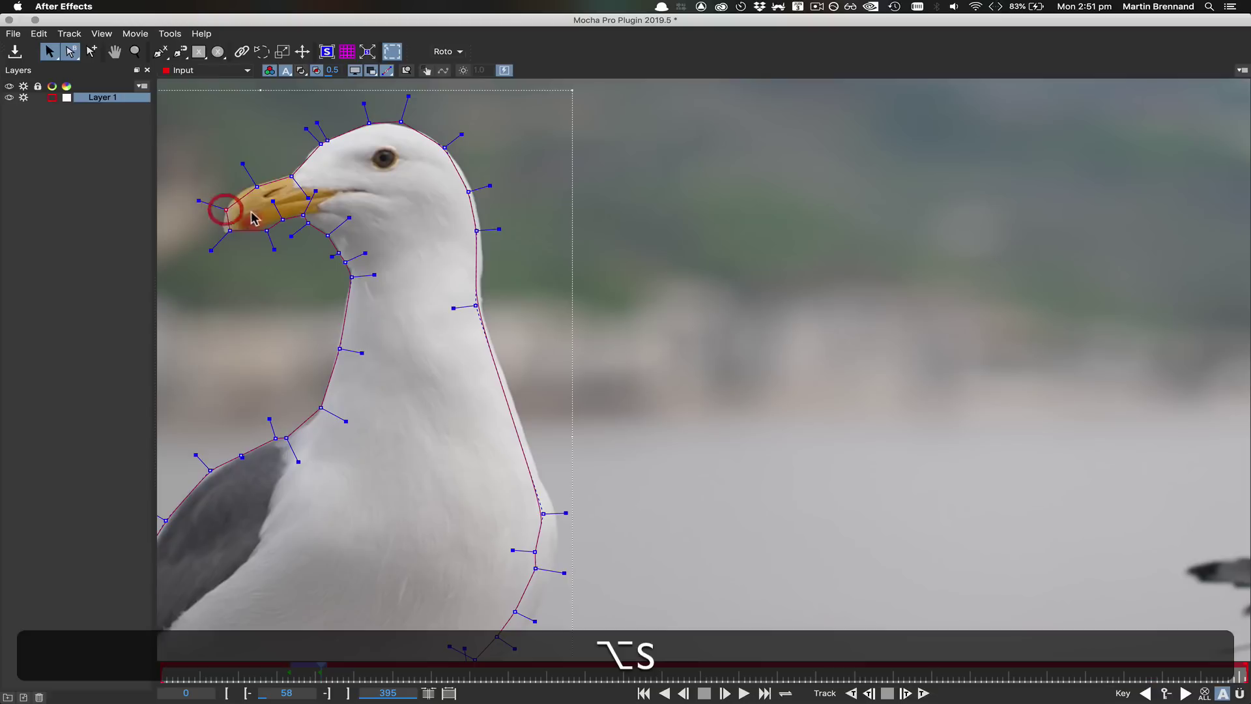